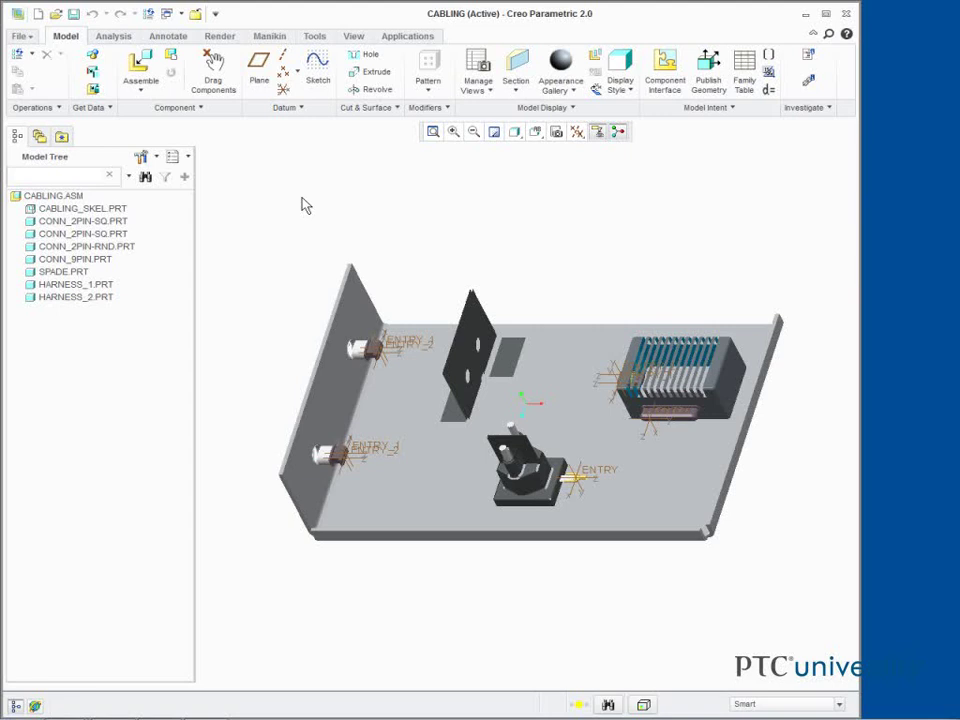
Turn off Axis, Point and Plane Display in the datum display filters, leaving Csys Display on.
left_click(577, 131)
left_click(579, 173)
left_click(584, 193)
left_click(582, 229)
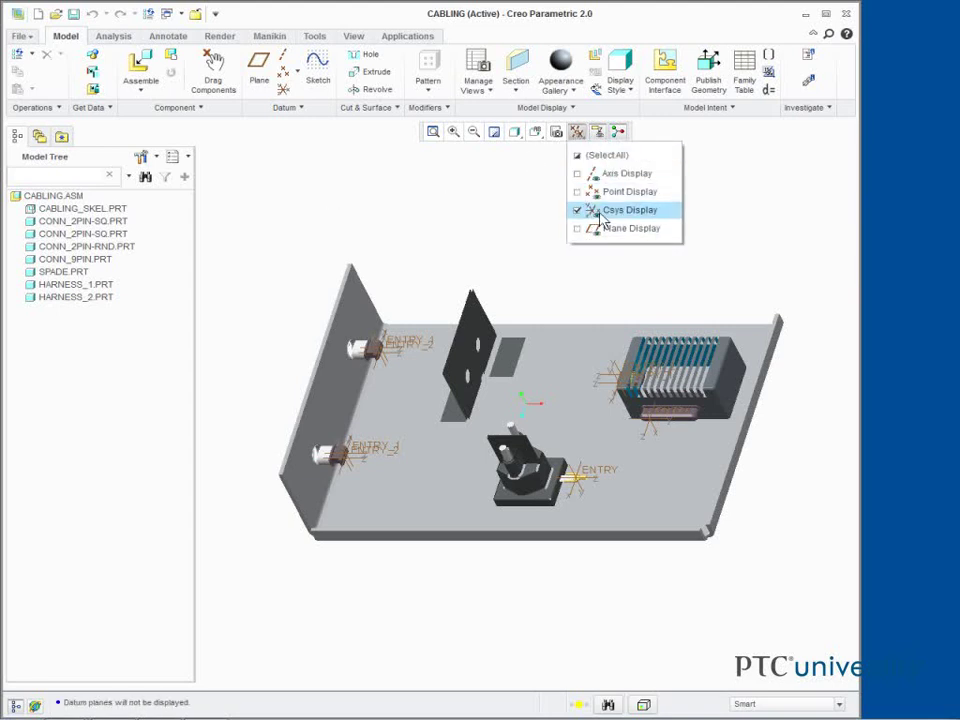
left_click(393, 191)
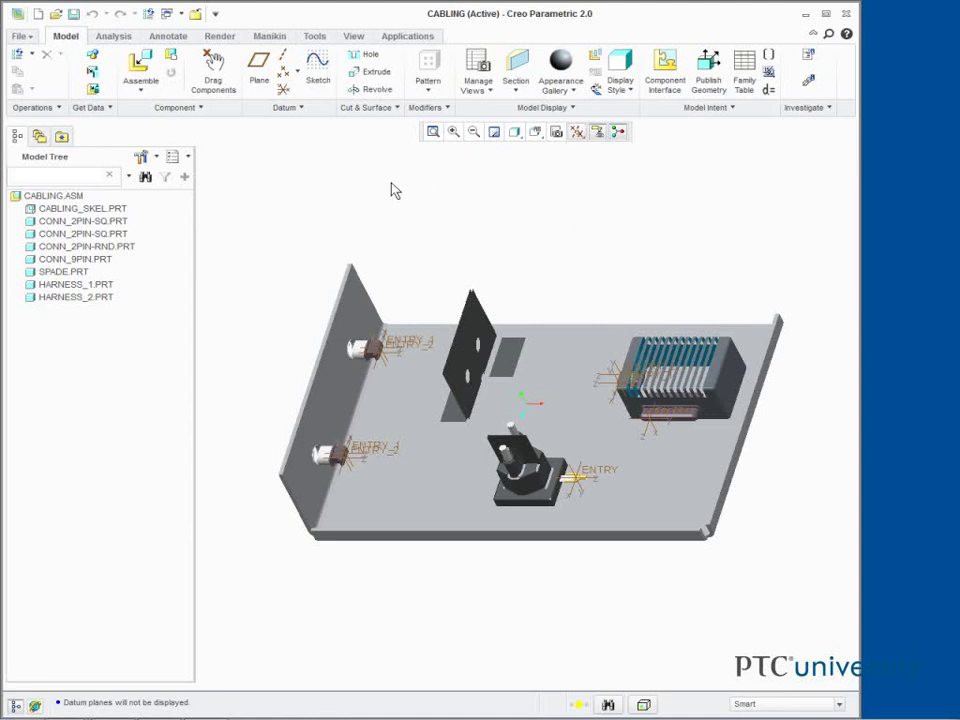
Start the Cabling application and bring up the actions for CONN_9PIN.PRT in the Model Tree.
left_click(405, 38)
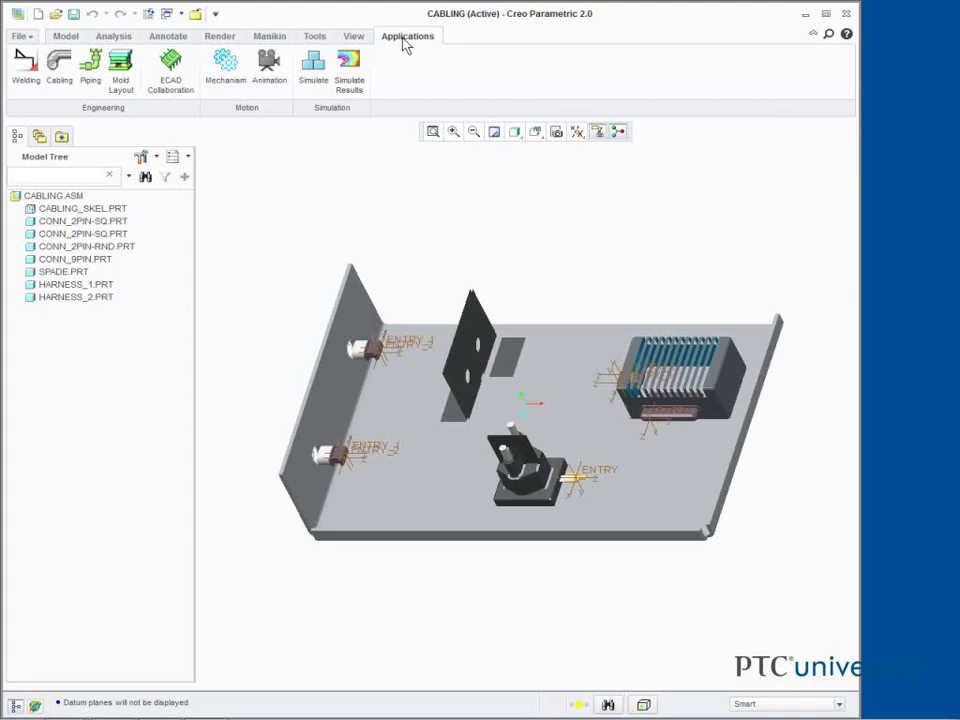
left_click(64, 66)
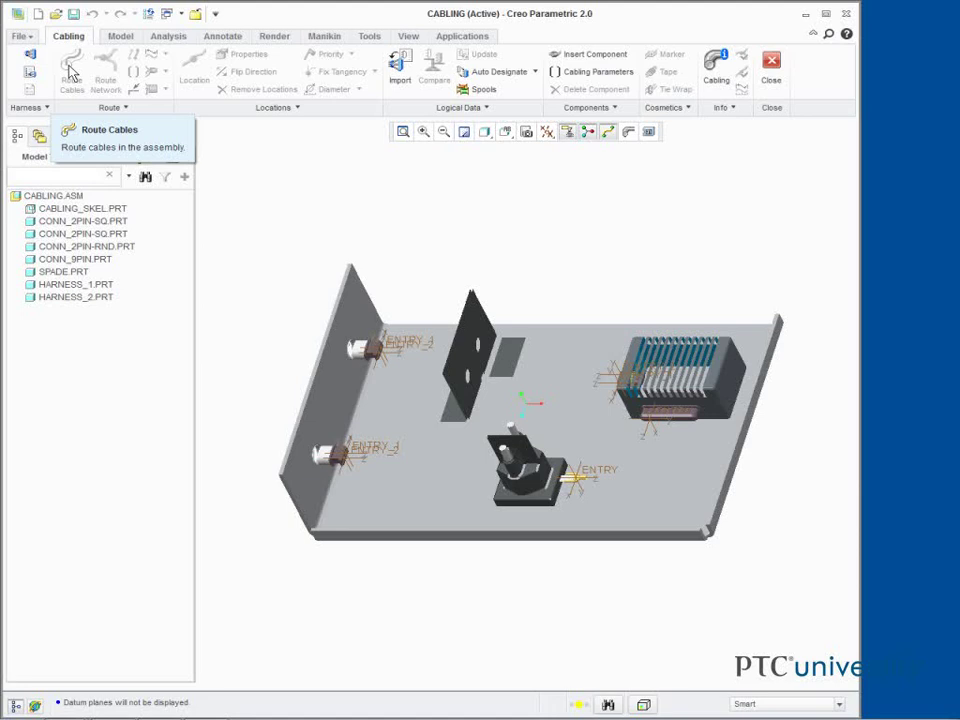
left_click(85, 260)
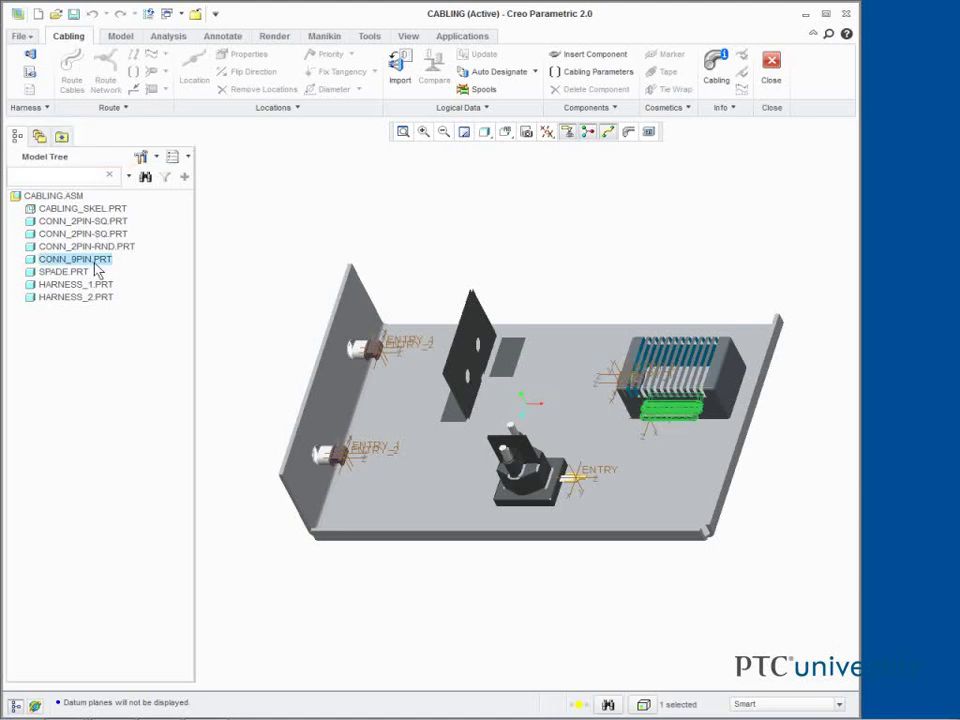
right_click(98, 270)
left_click(122, 290)
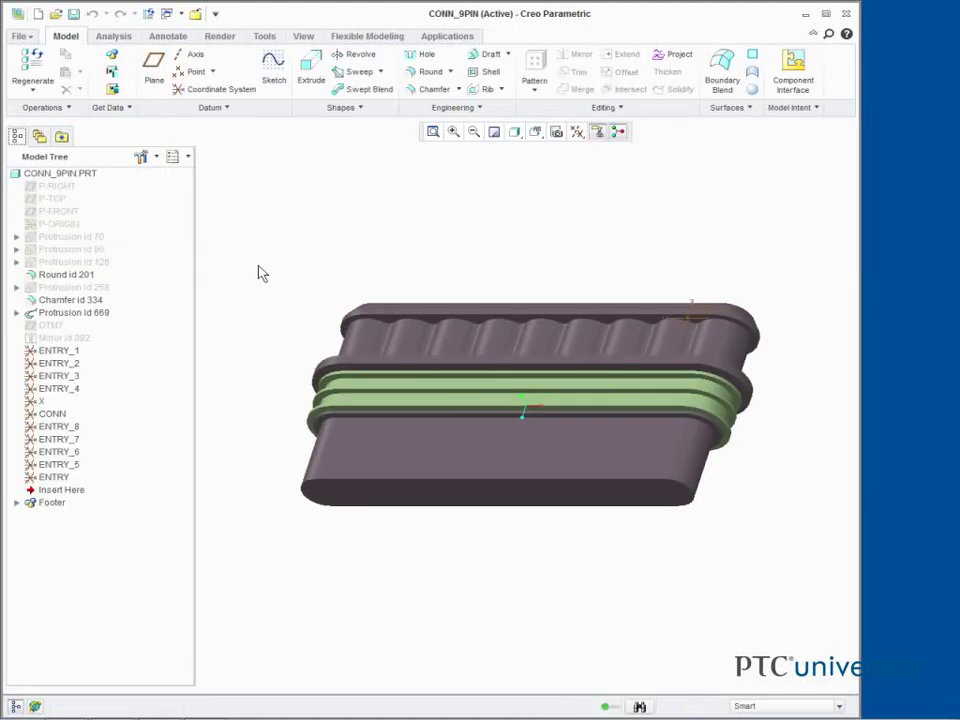
left_click(707, 317)
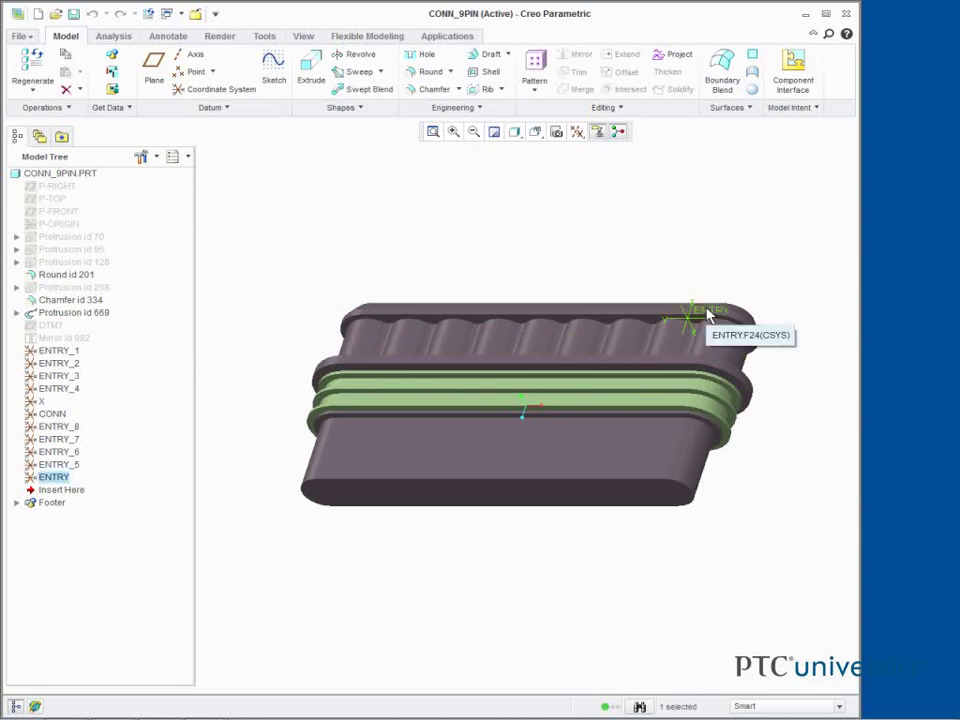
right_click(707, 317)
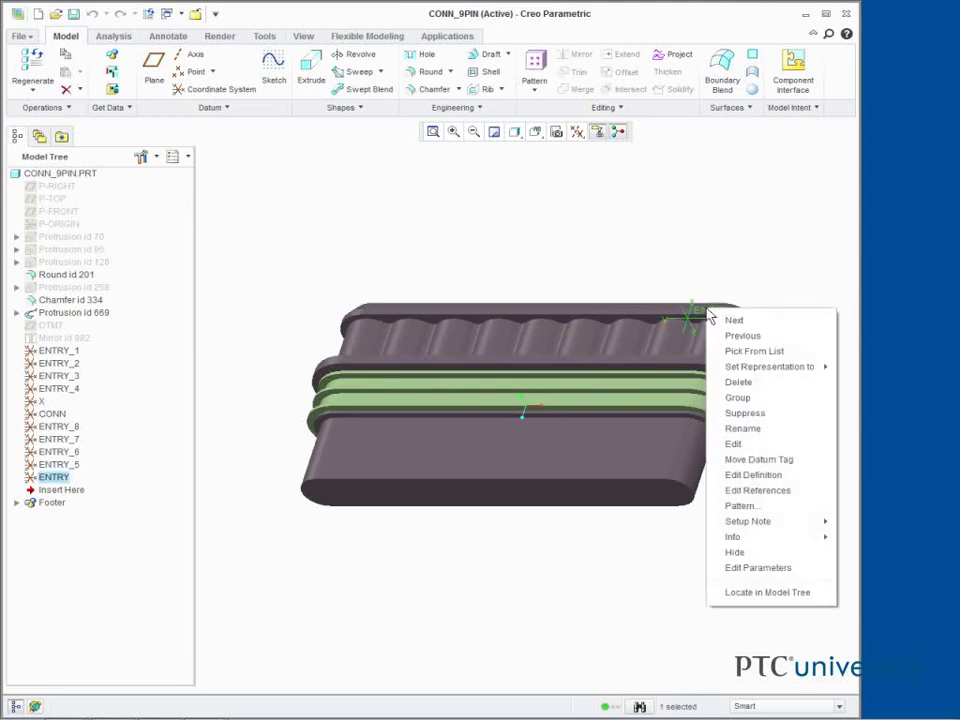
left_click(728, 569)
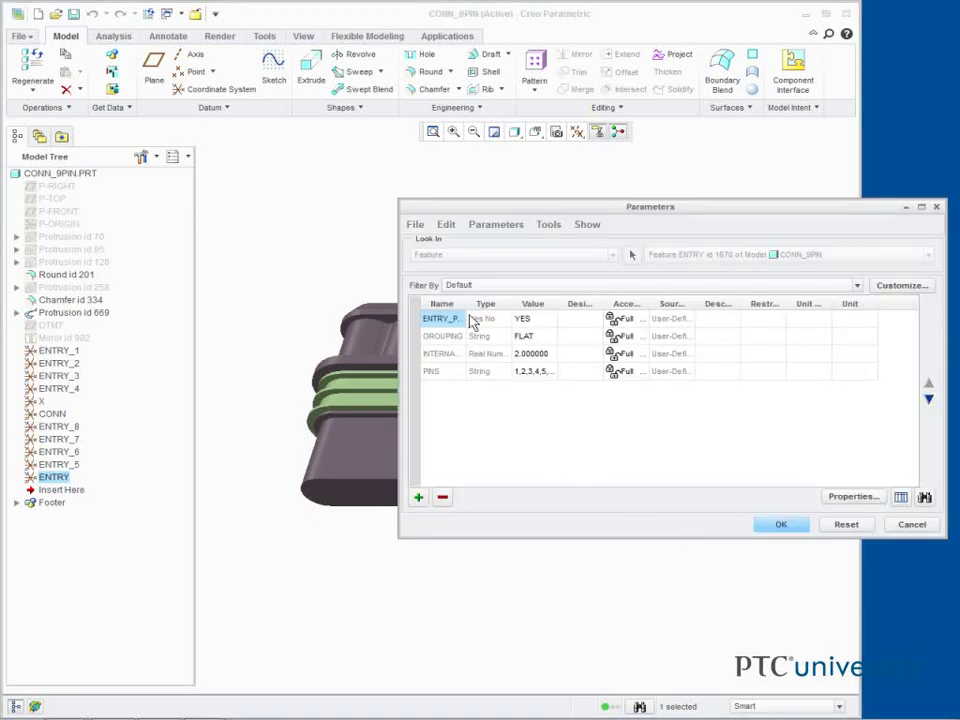
left_click_drag(465, 304, 498, 304)
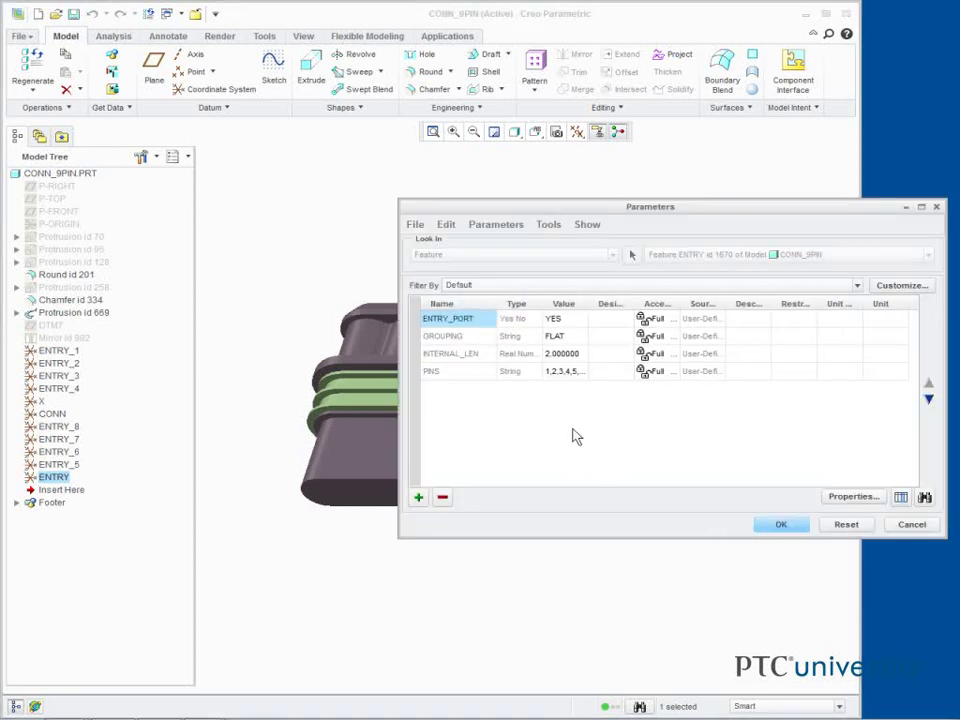
left_click(779, 525)
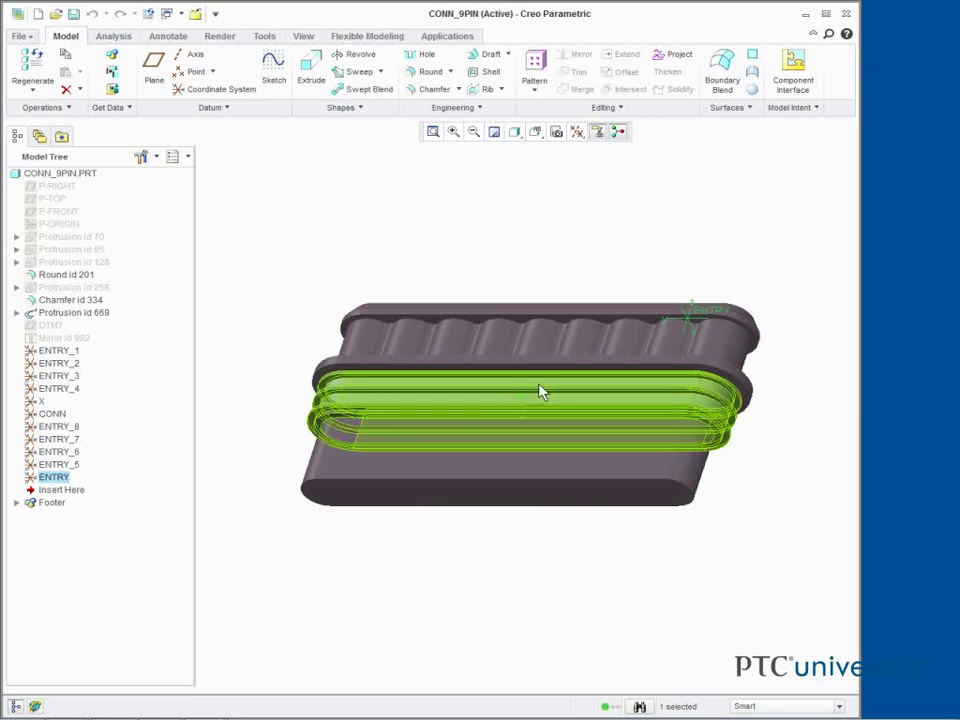
left_click(195, 15)
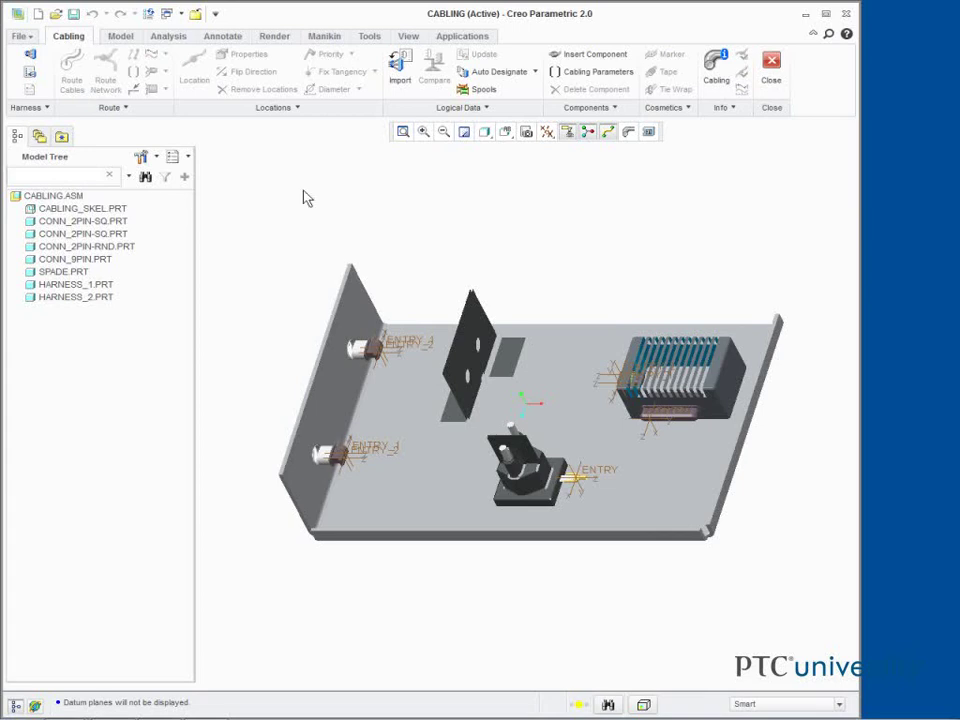
Designate the 9-pin connector CONN_9PIN.PRT with default parameters, then select CONN_2PIN-SQ.PRT.
left_click(535, 72)
left_click(514, 109)
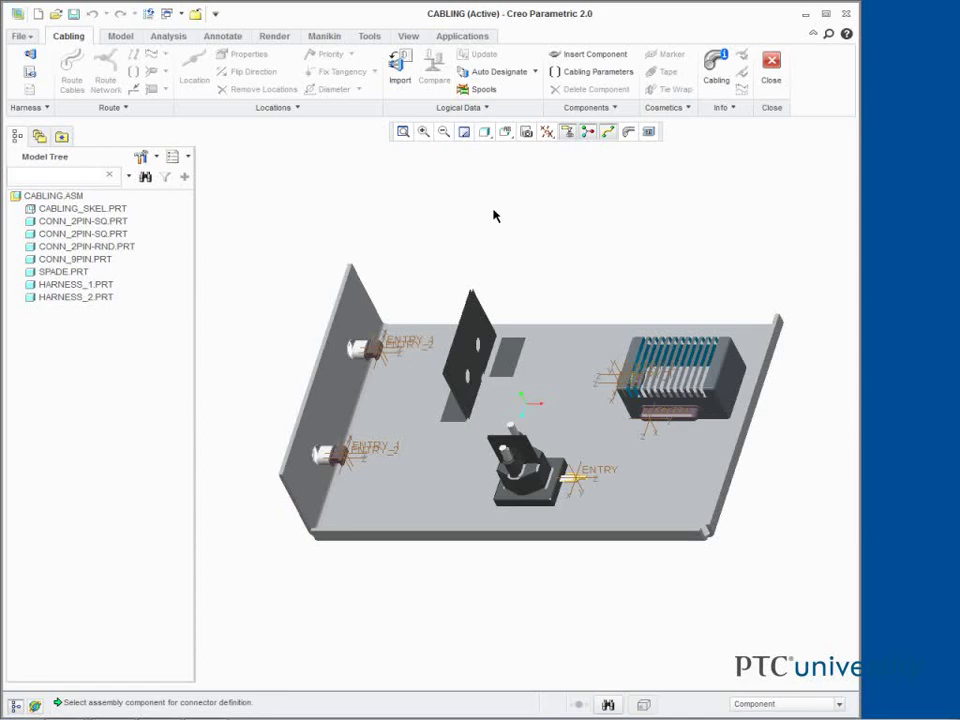
left_click(670, 408)
key("Return")
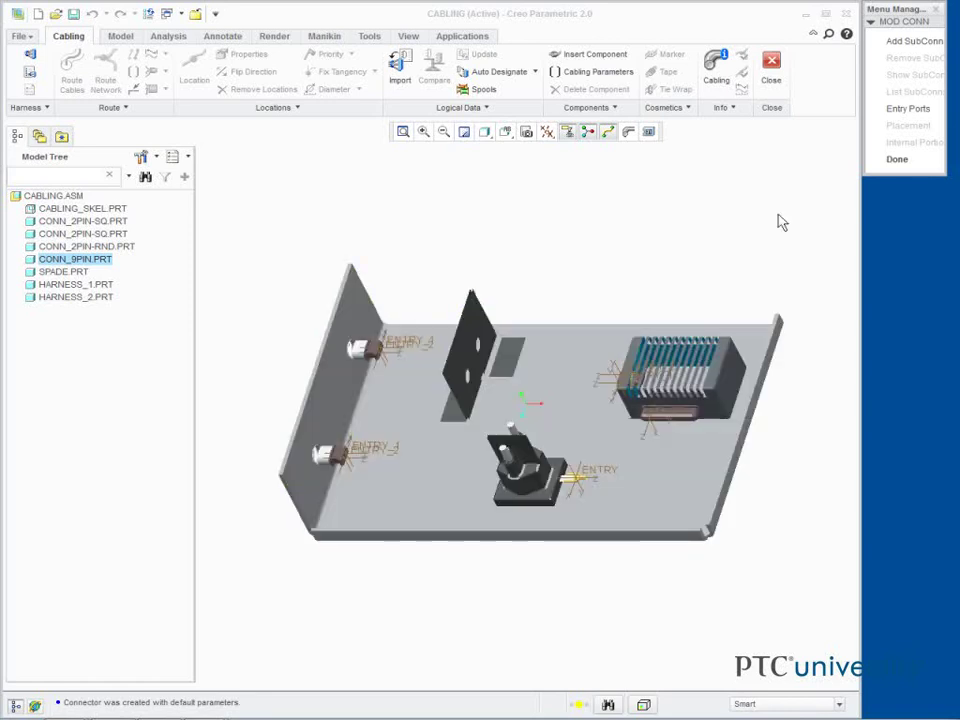
middle_click(872, 175)
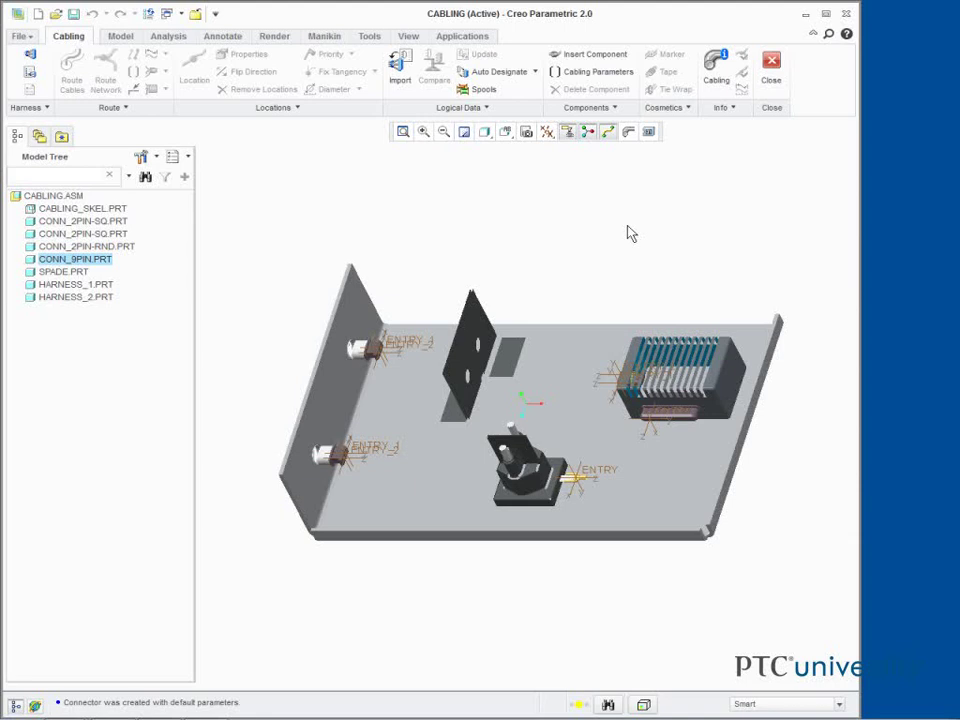
left_click(90, 222)
Open CONN_2PIN-SQ.PRT on its own and select its ENTRY_1 and ENTRY_2 coordinate systems.
right_click(90, 227)
left_click(114, 248)
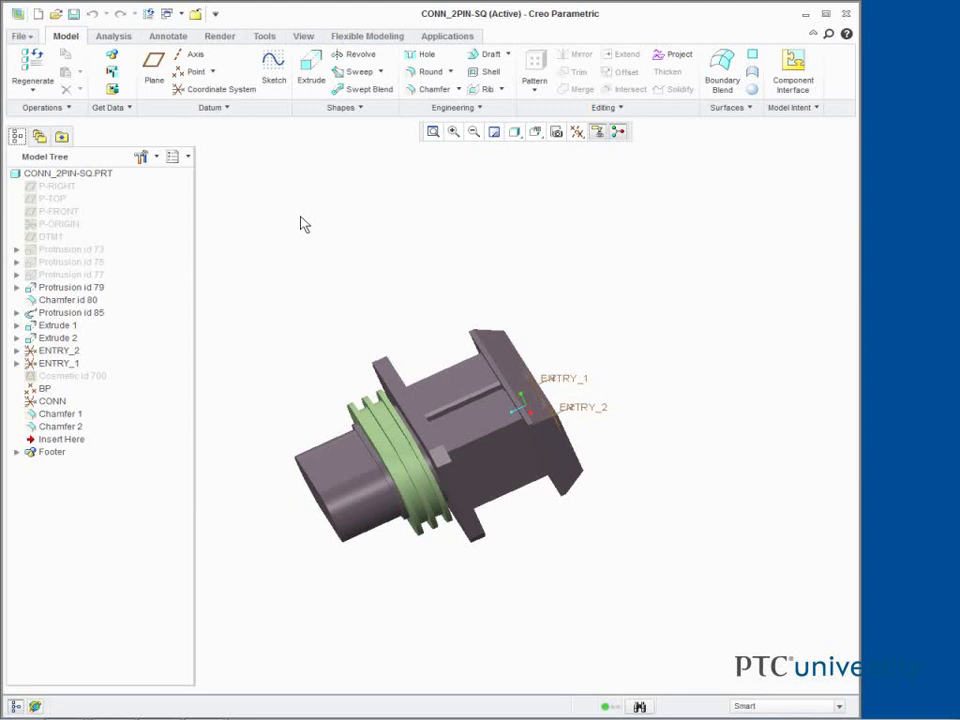
left_click(572, 388)
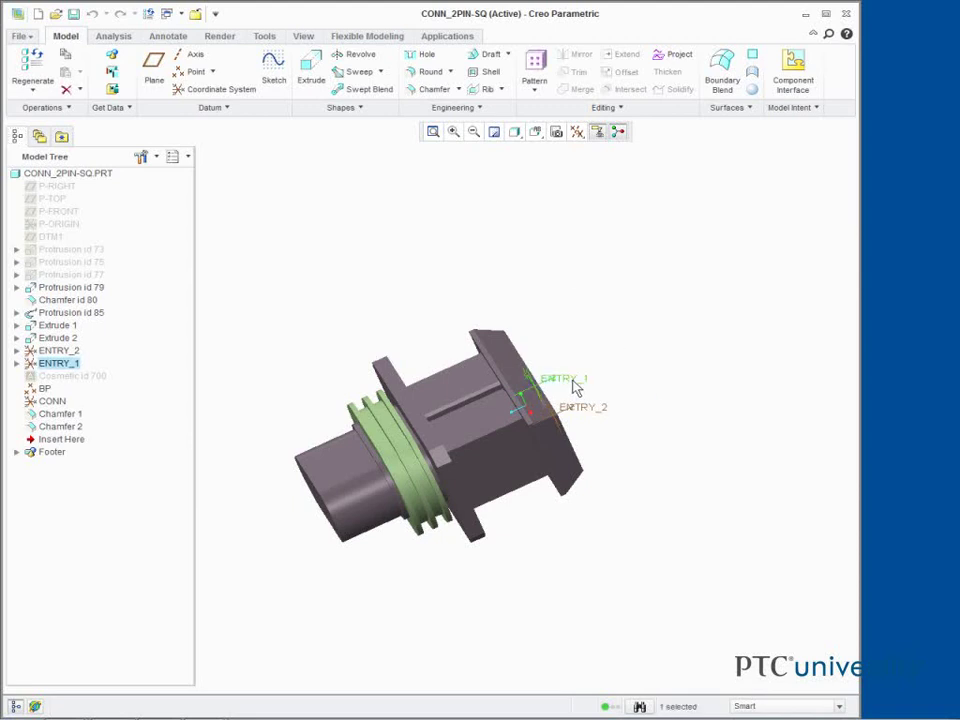
left_click(586, 413, "ctrl")
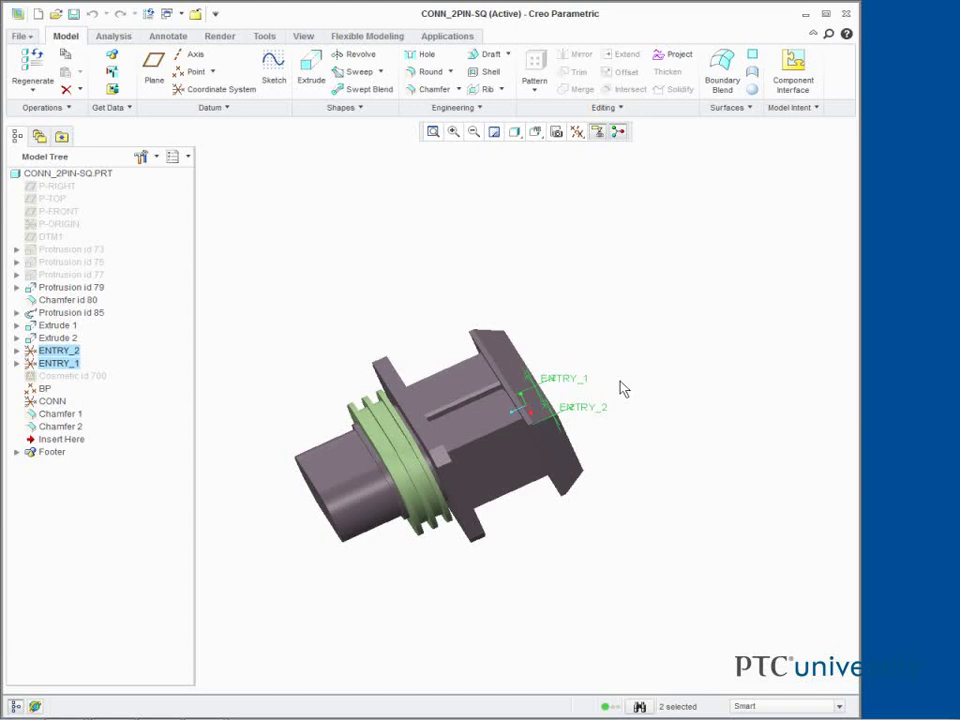
Edit the parameters of both entry coordinate systems and begin defining a new parameter.
right_click(622, 388)
left_click(633, 471)
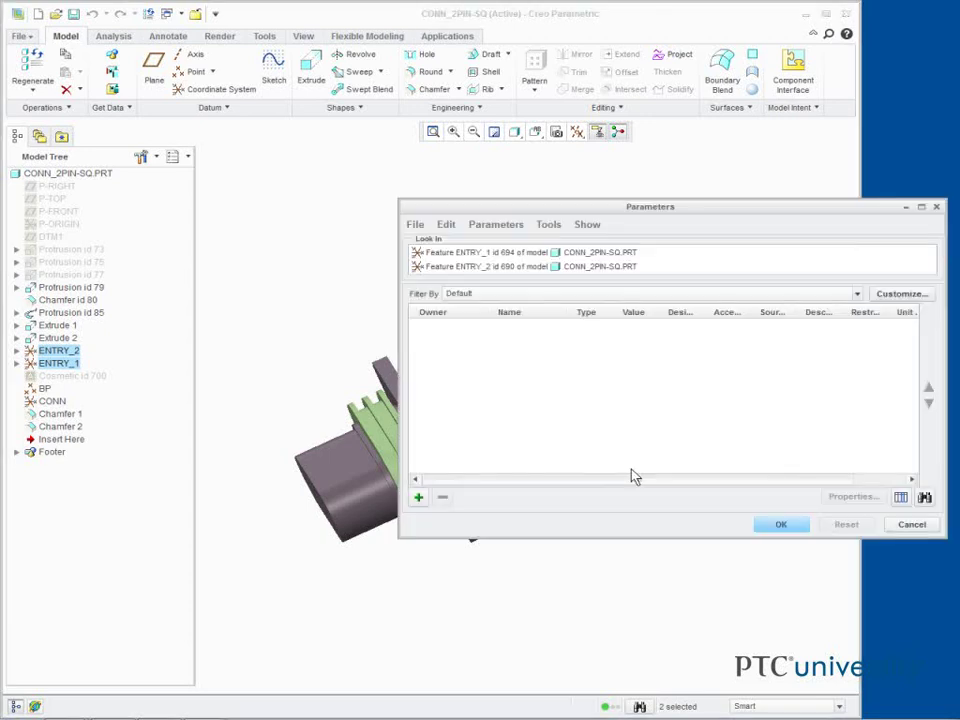
left_click_drag(587, 212, 416, 160)
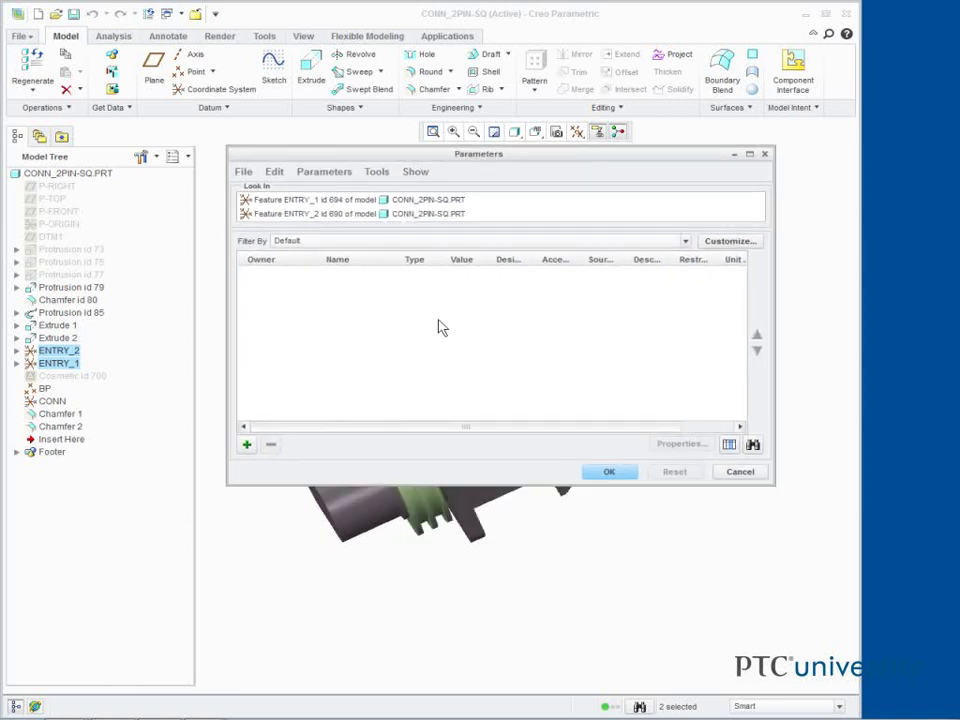
left_click(247, 445)
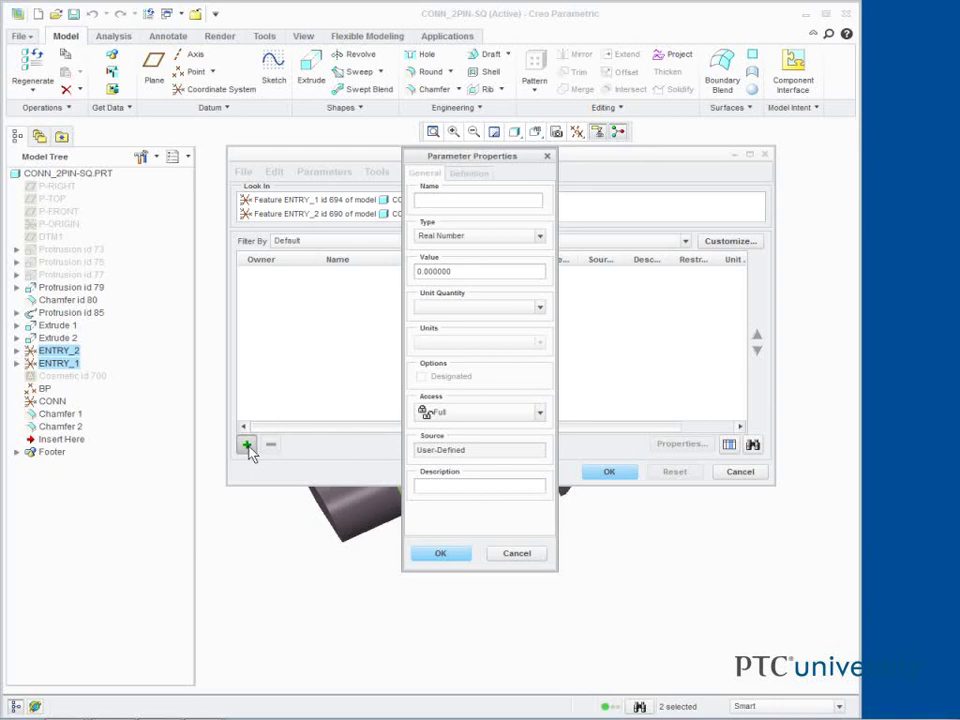
Create parameter ENTRY_PORT of type Yes No with value YES on both entry coordinate systems.
left_click(459, 200)
type("ENTRY_PORT")
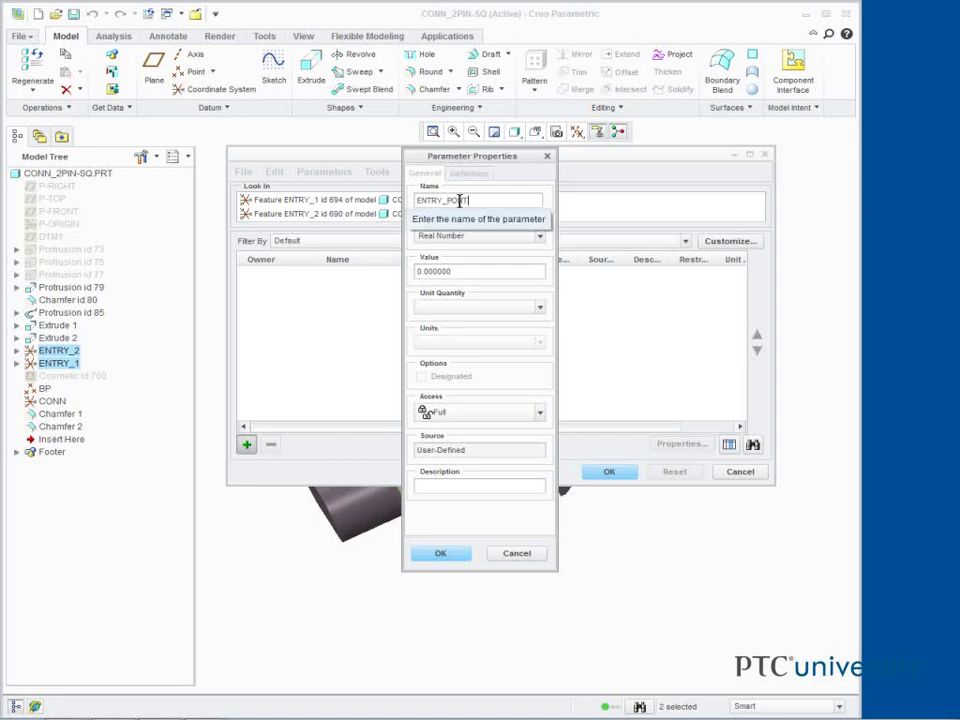
left_click(481, 238)
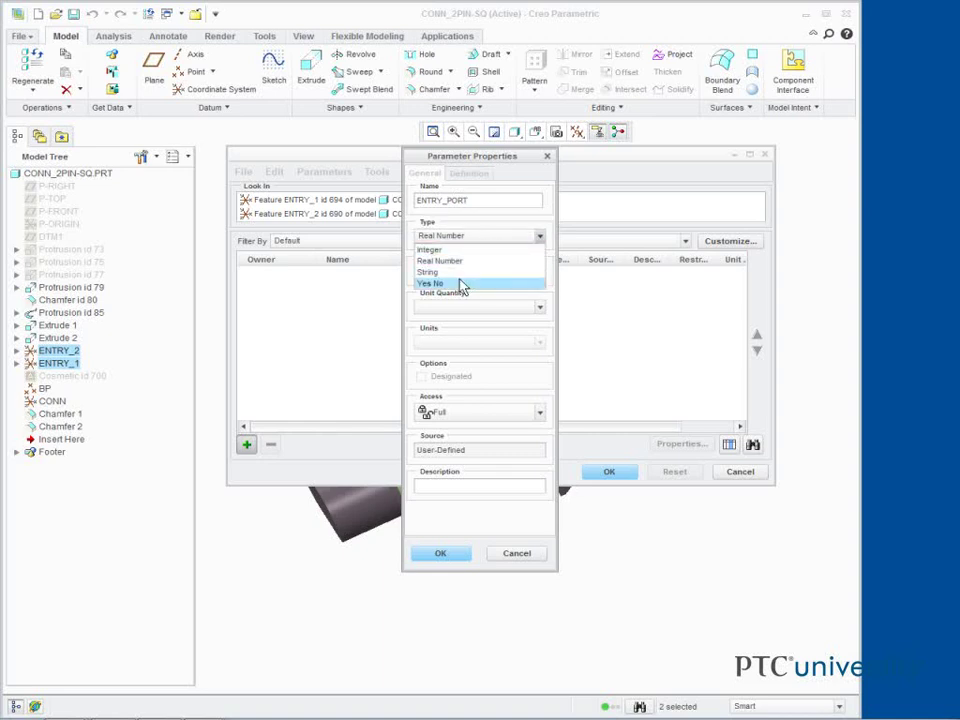
left_click(428, 283)
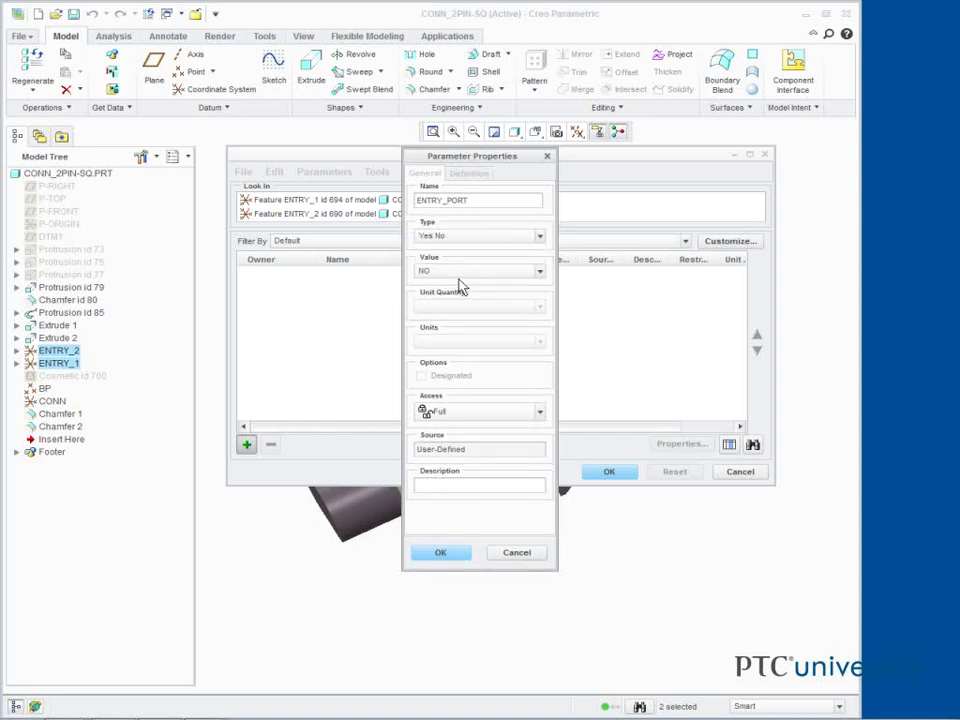
left_click(462, 276)
left_click(451, 296)
left_click(437, 553)
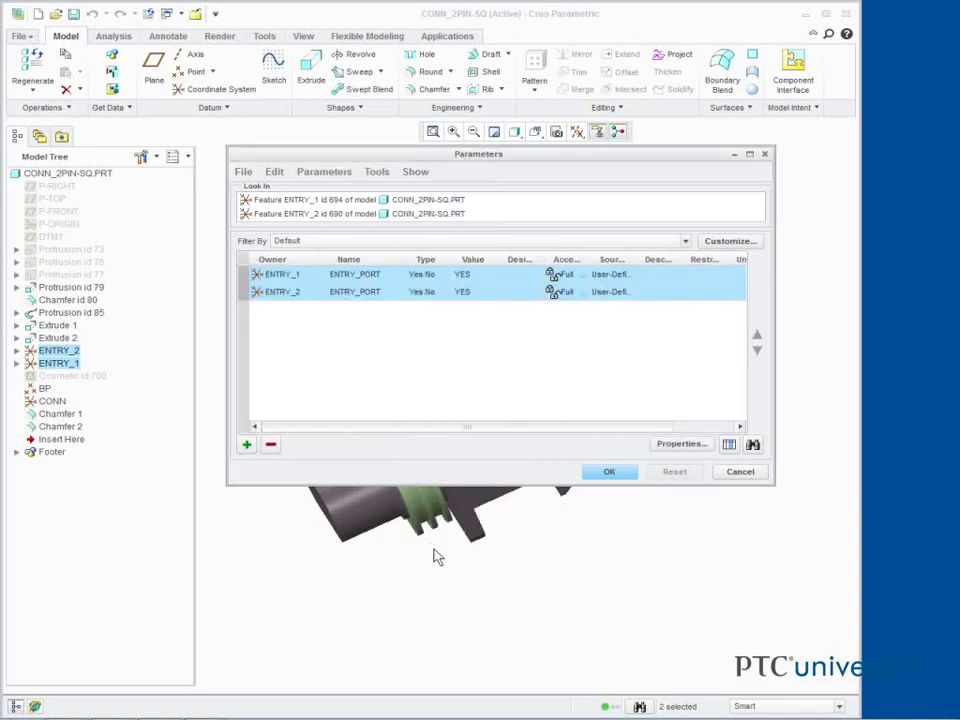
Create a String parameter GROUPING with value ROUND on ENTRY_1 and ENTRY_2.
left_click(248, 447)
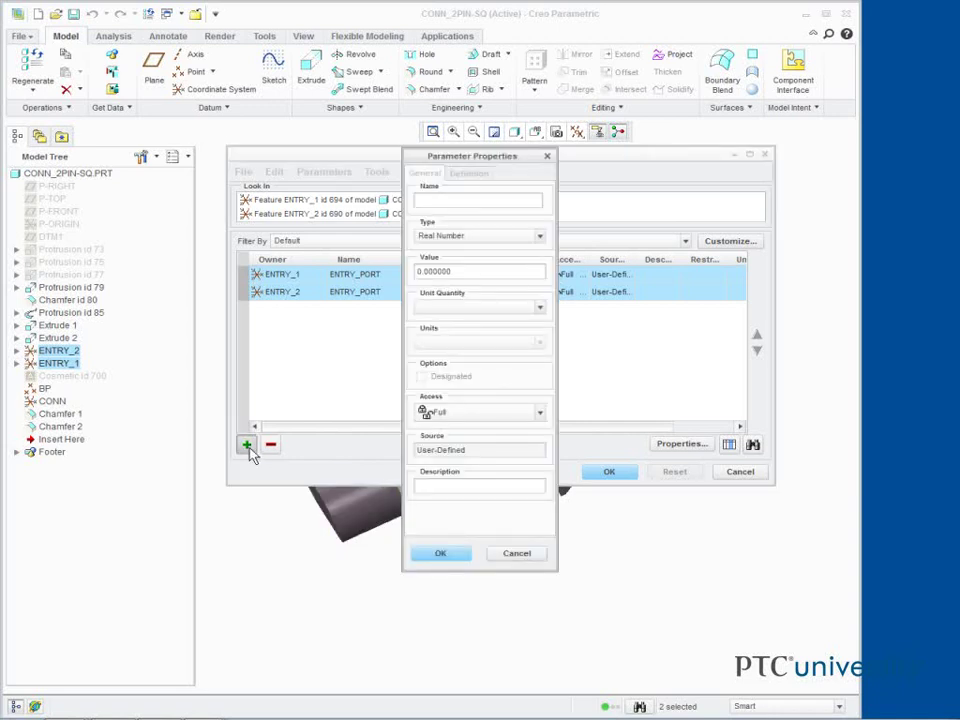
left_click(430, 204)
type("GROUPING")
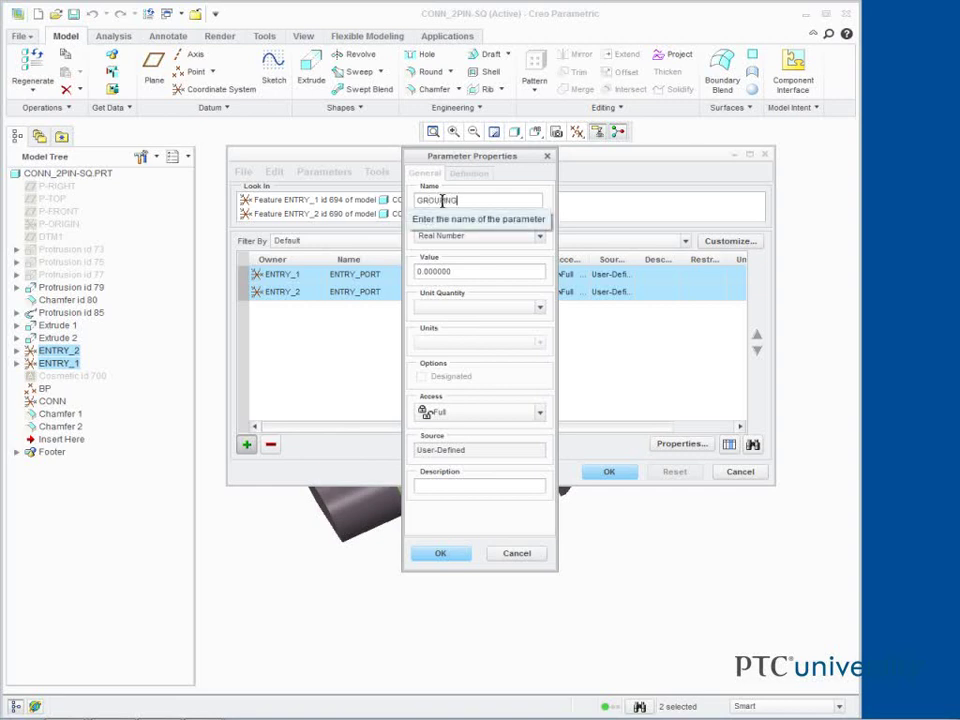
left_click(474, 236)
left_click(458, 272)
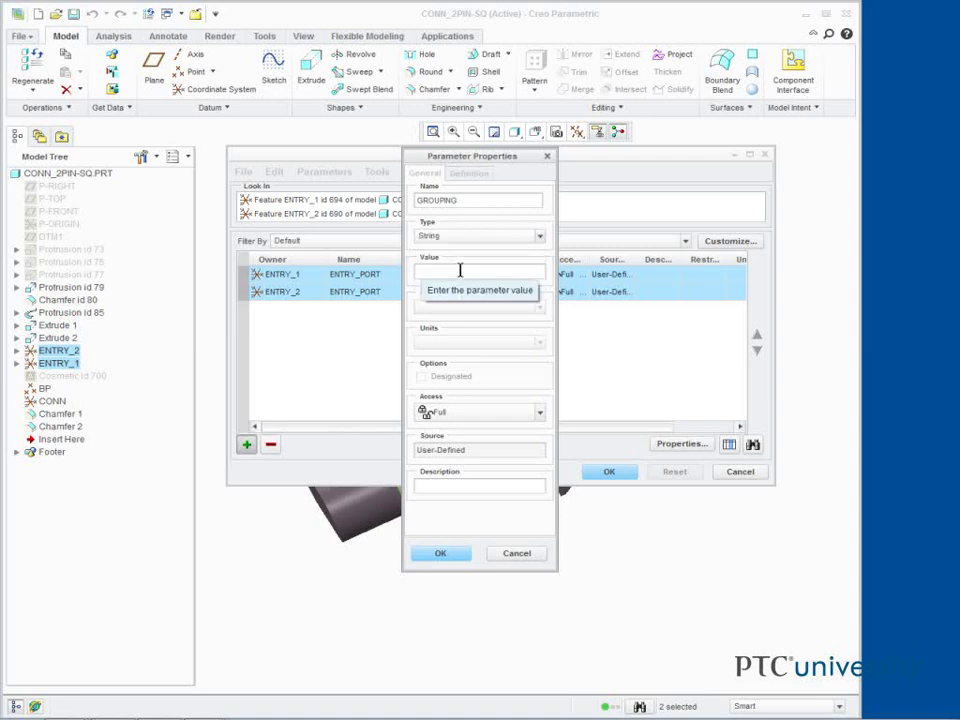
left_click(460, 270)
type("ROUND")
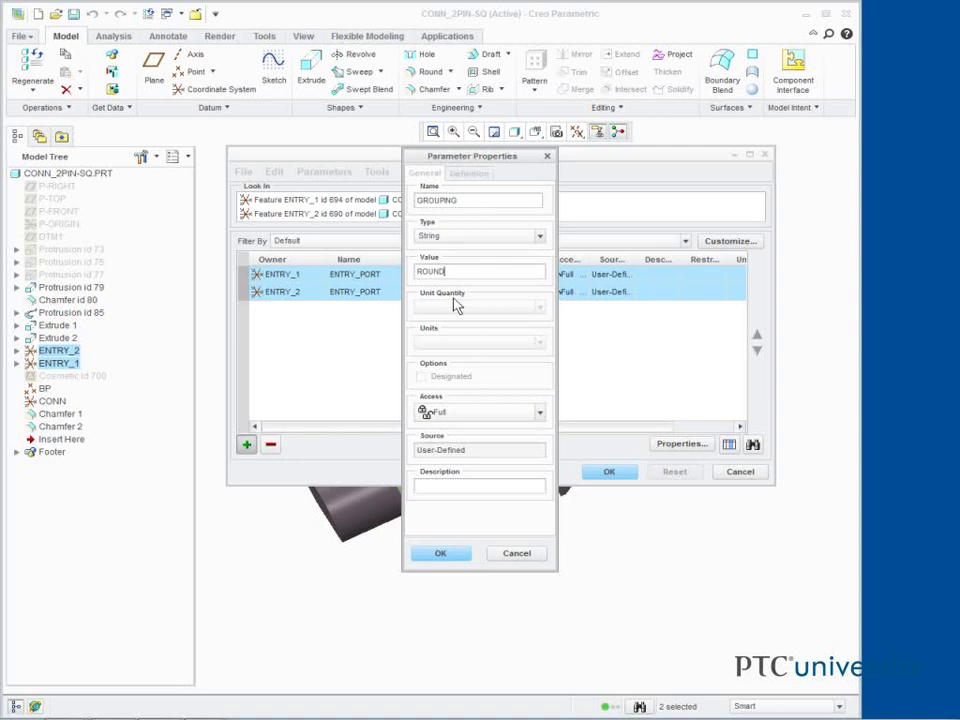
left_click(440, 556)
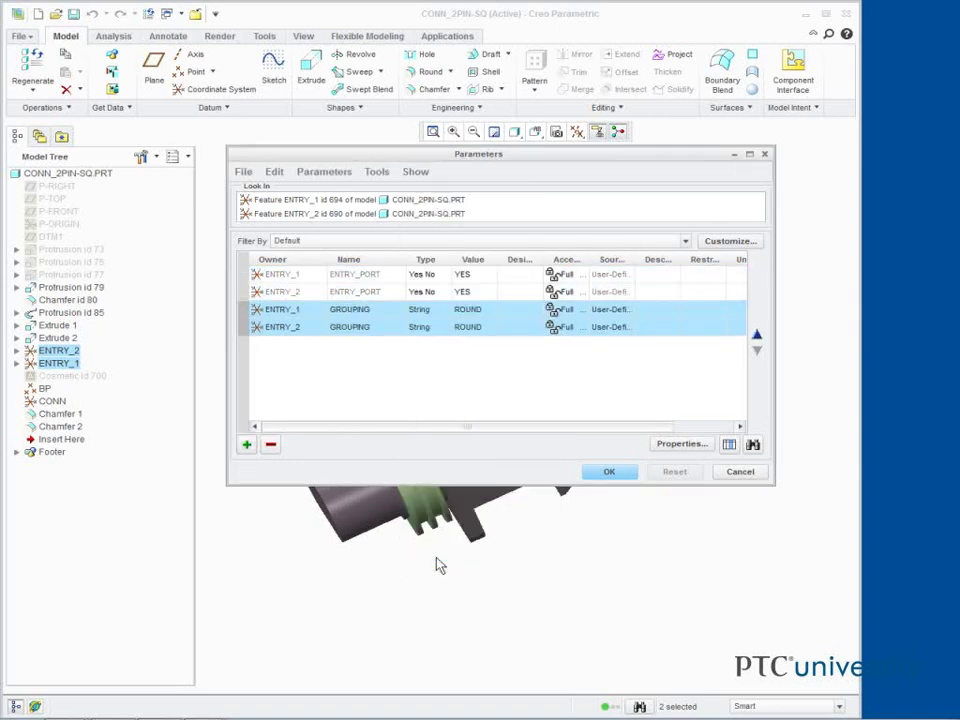
left_click(247, 445)
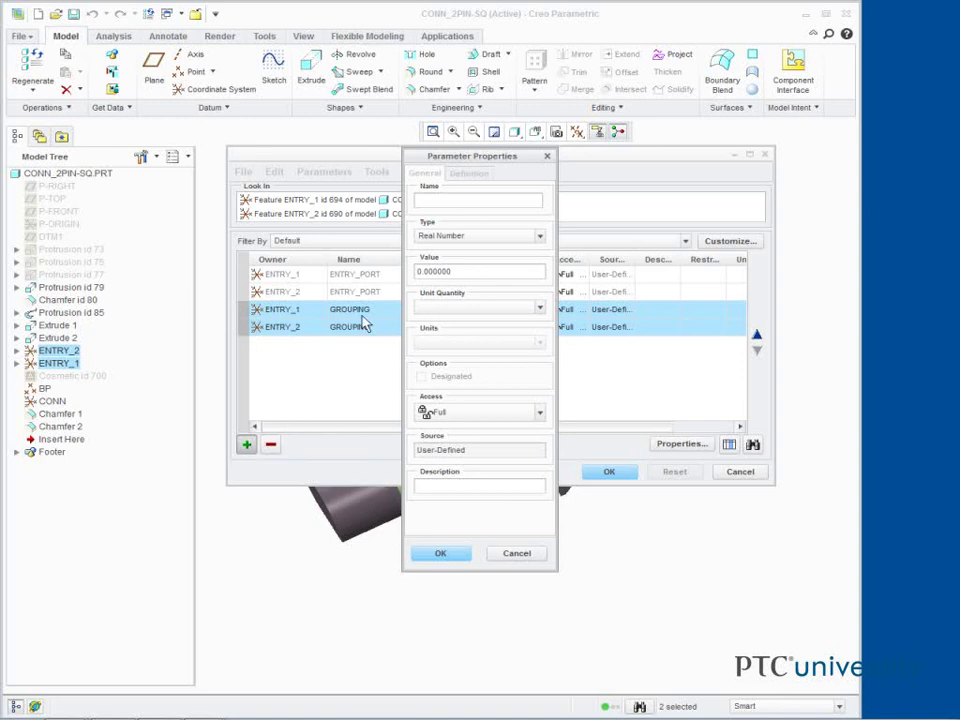
Create a Real Number parameter INTERNAL_LEN with value 1.0 on both entry features.
left_click(446, 200)
type("INTERNAL_LEN")
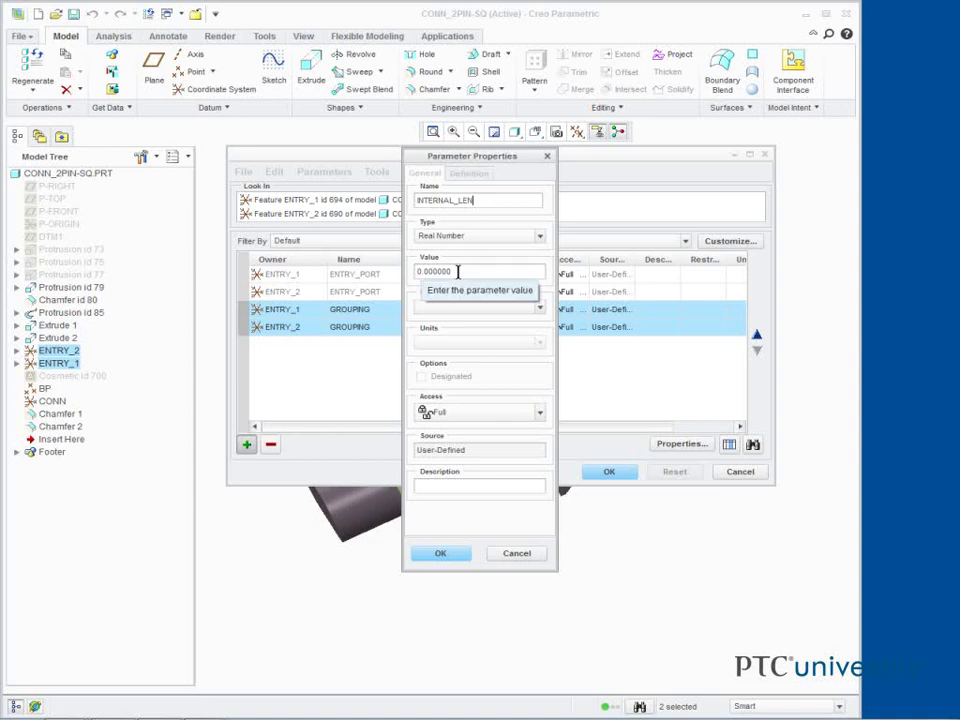
left_click_drag(454, 272, 412, 272)
type("1.0")
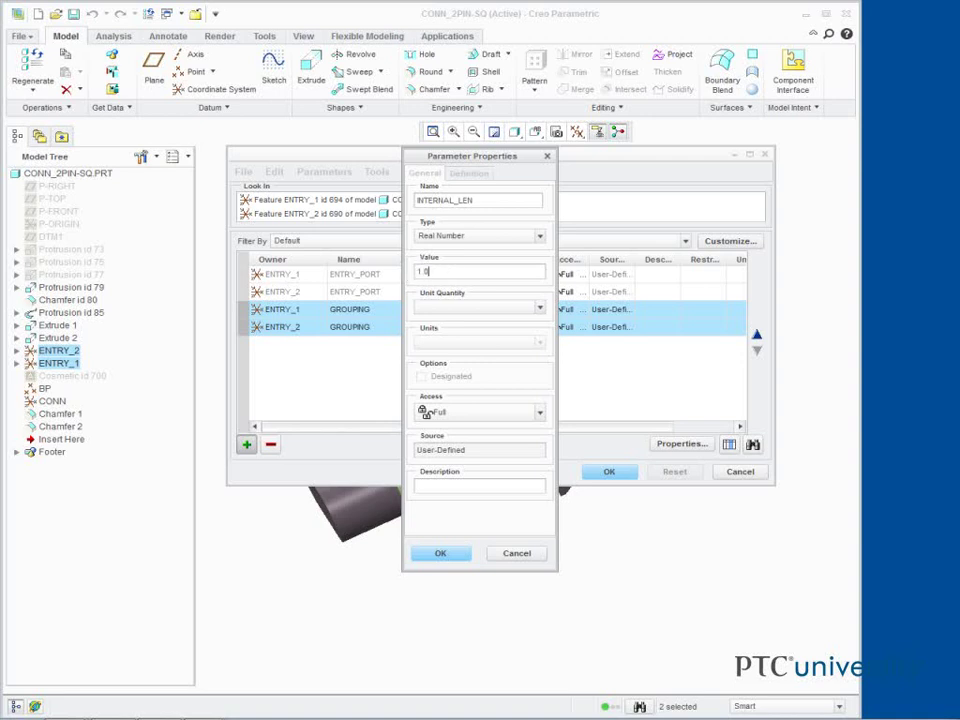
left_click(438, 552)
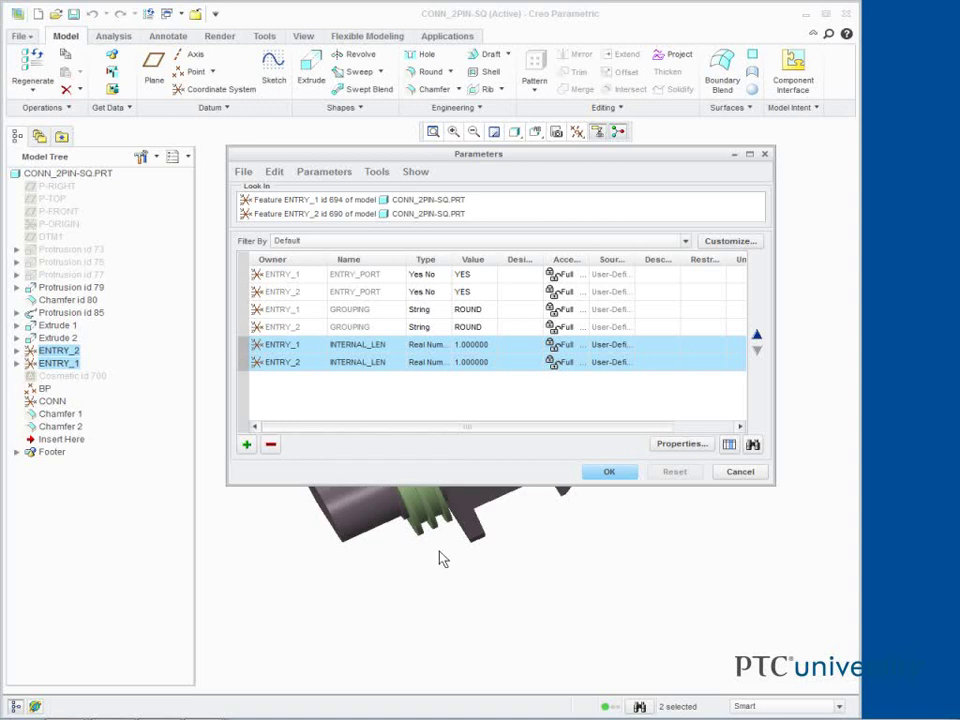
left_click(247, 445)
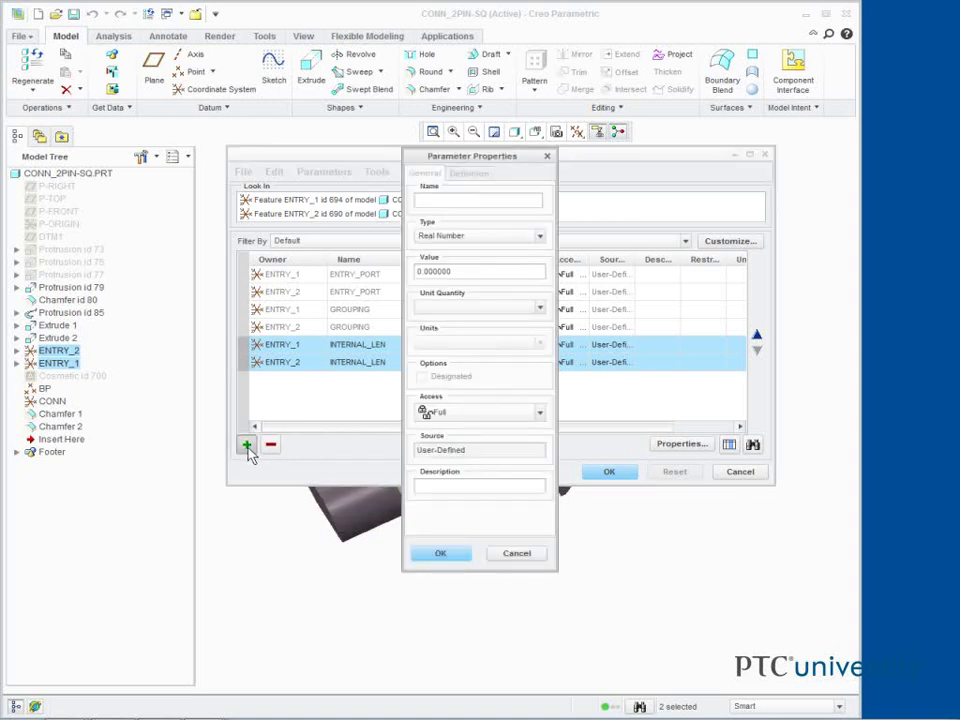
Create a String parameter PINS with value 1,2, then close the Parameters dialog with OK.
left_click(435, 201)
type("PINS")
left_click(480, 235)
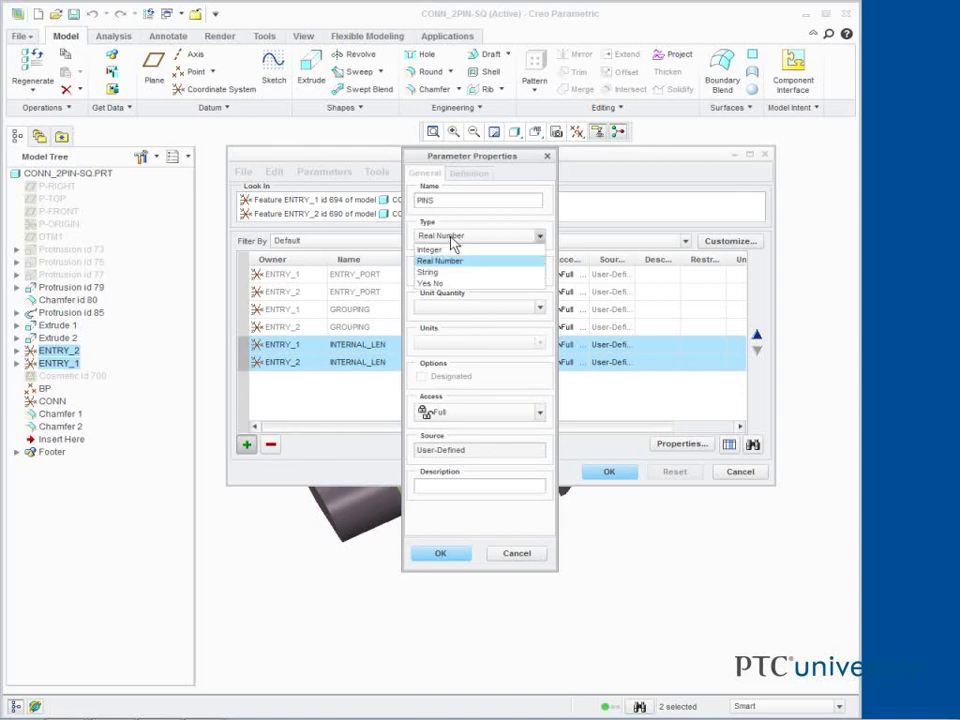
left_click(435, 270)
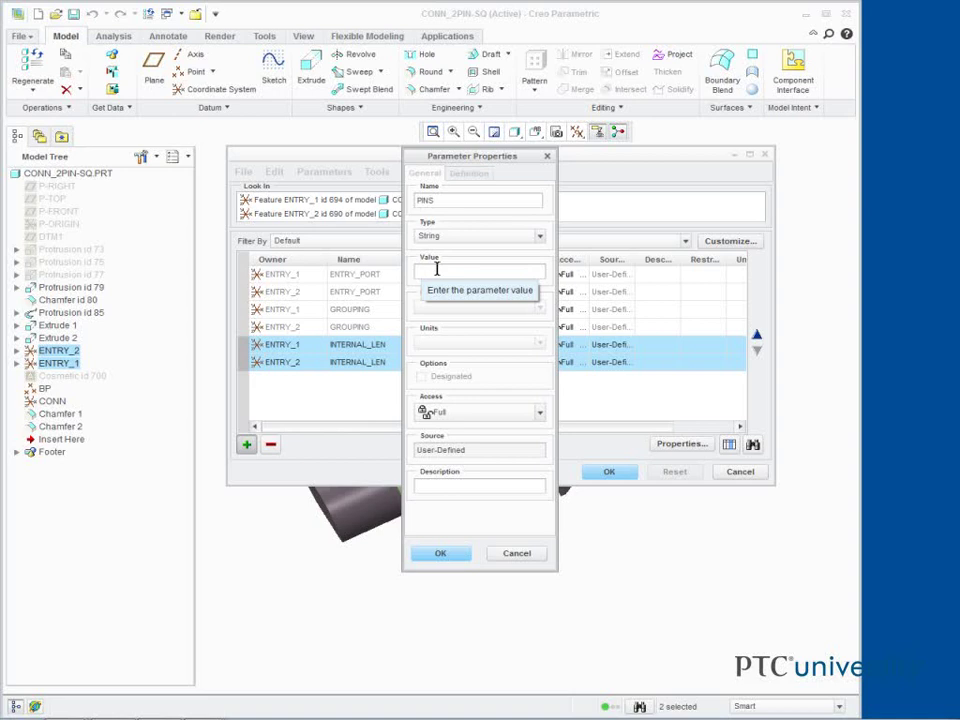
type("1.2")
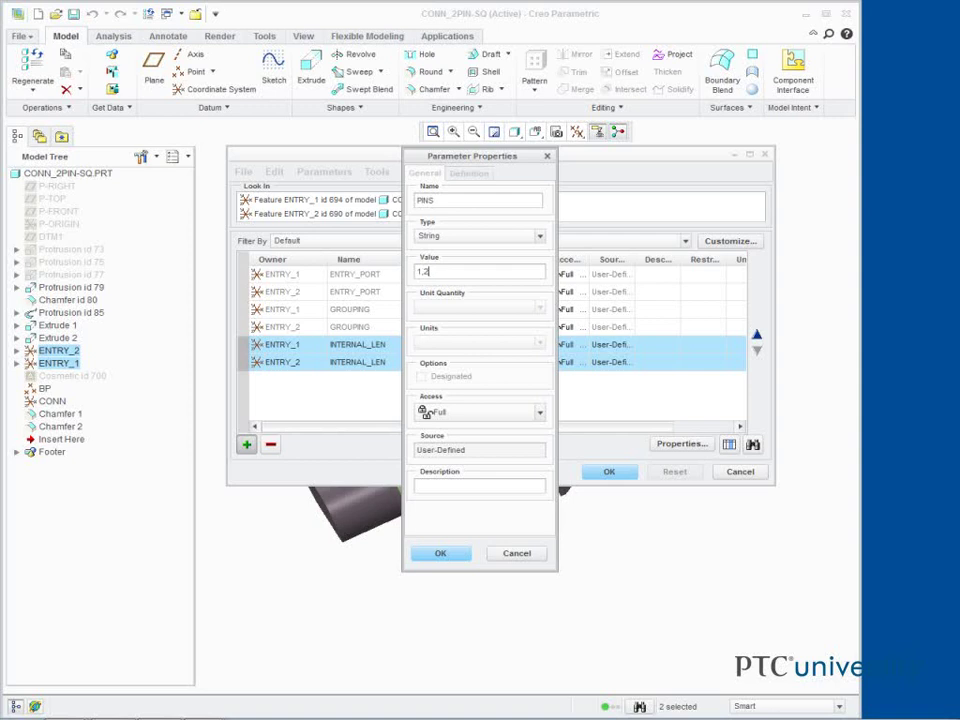
left_click(438, 556)
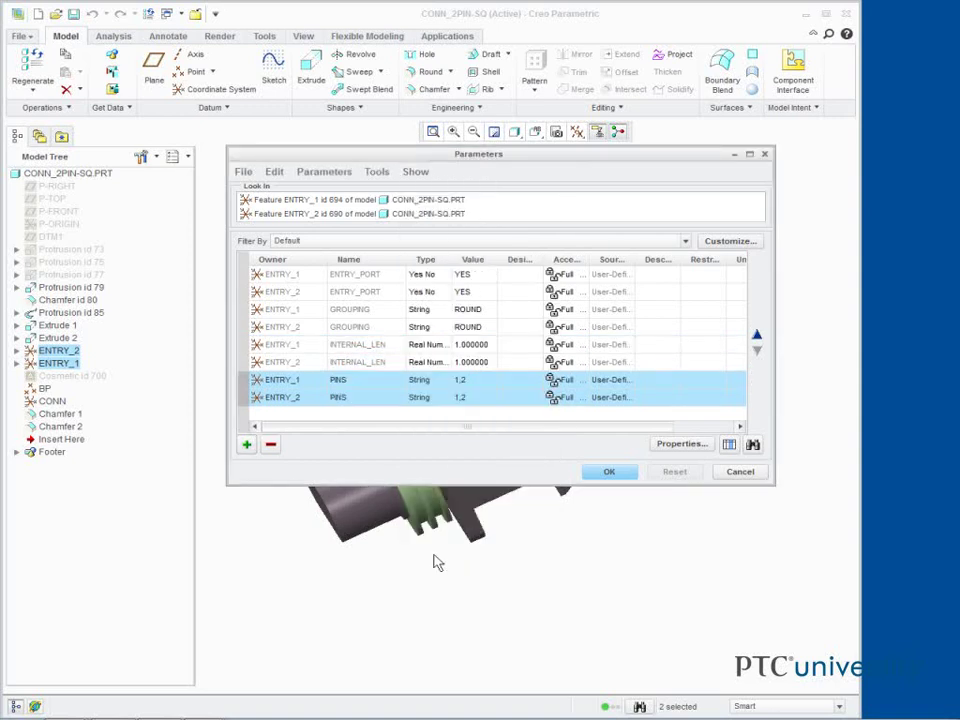
left_click(606, 473)
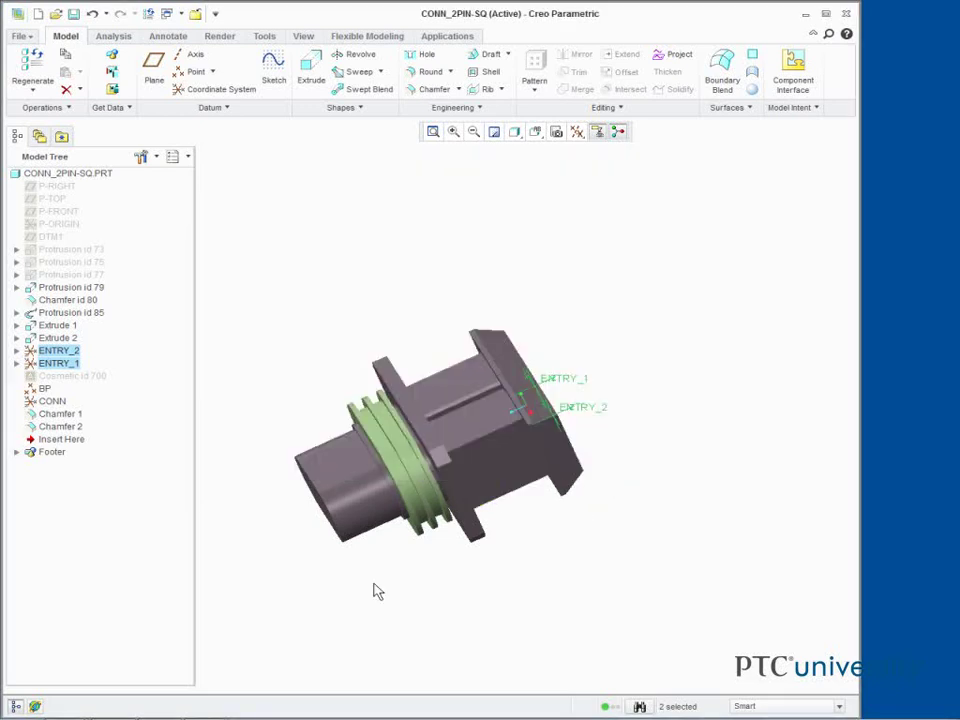
Back in the assembly, designate the upper-left 2-pin connector with defaults and start another designation.
left_click(195, 15)
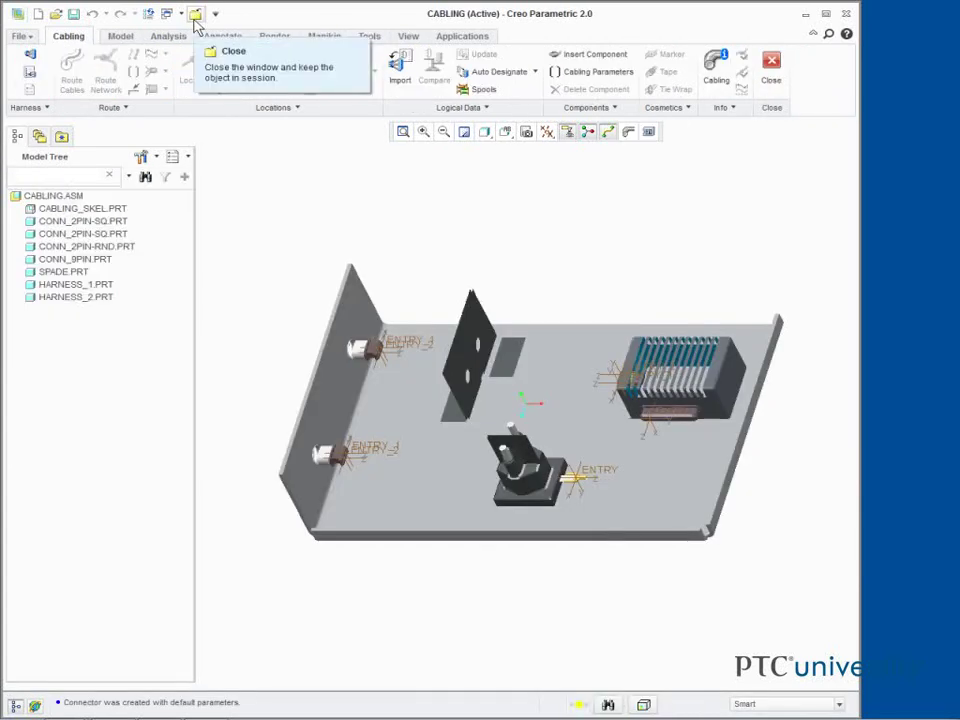
left_click(533, 74)
left_click(496, 108)
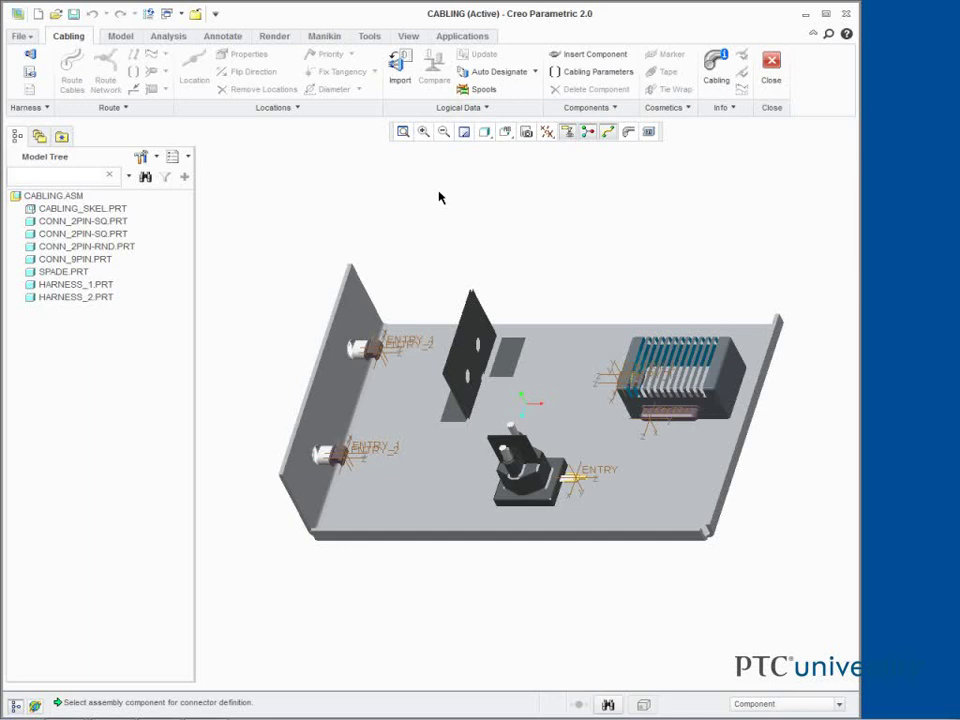
left_click(376, 354)
key("Return")
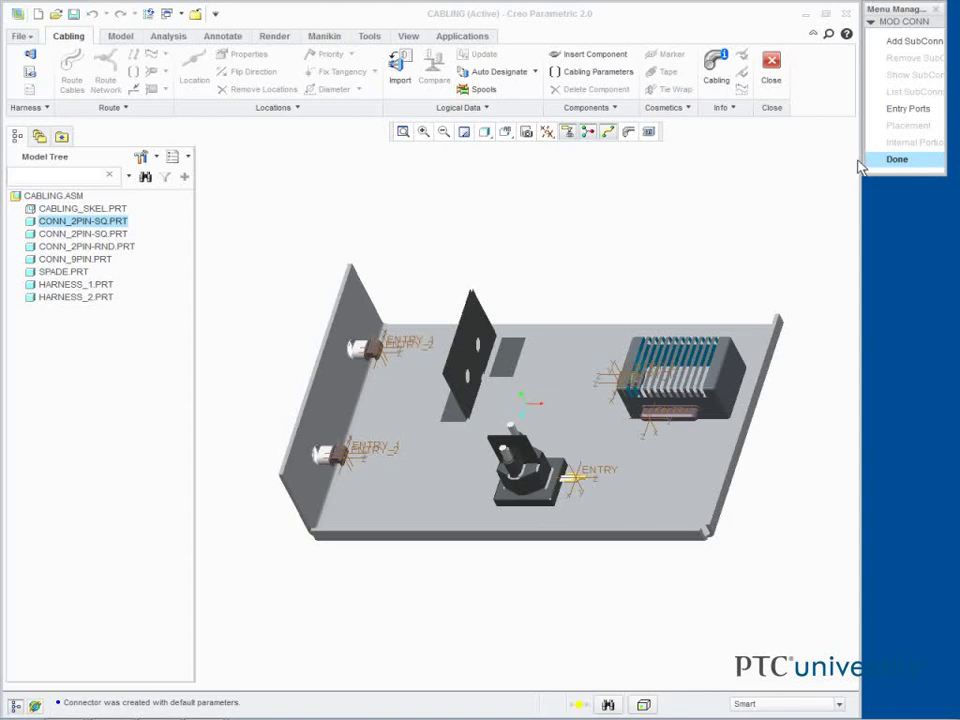
left_click(890, 161)
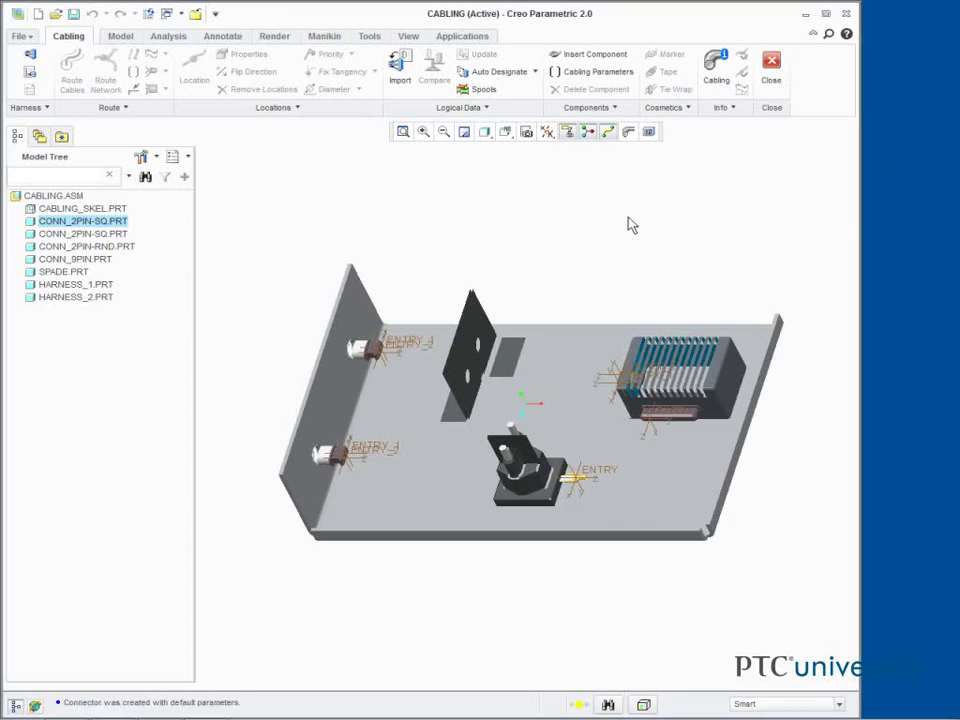
left_click(535, 71)
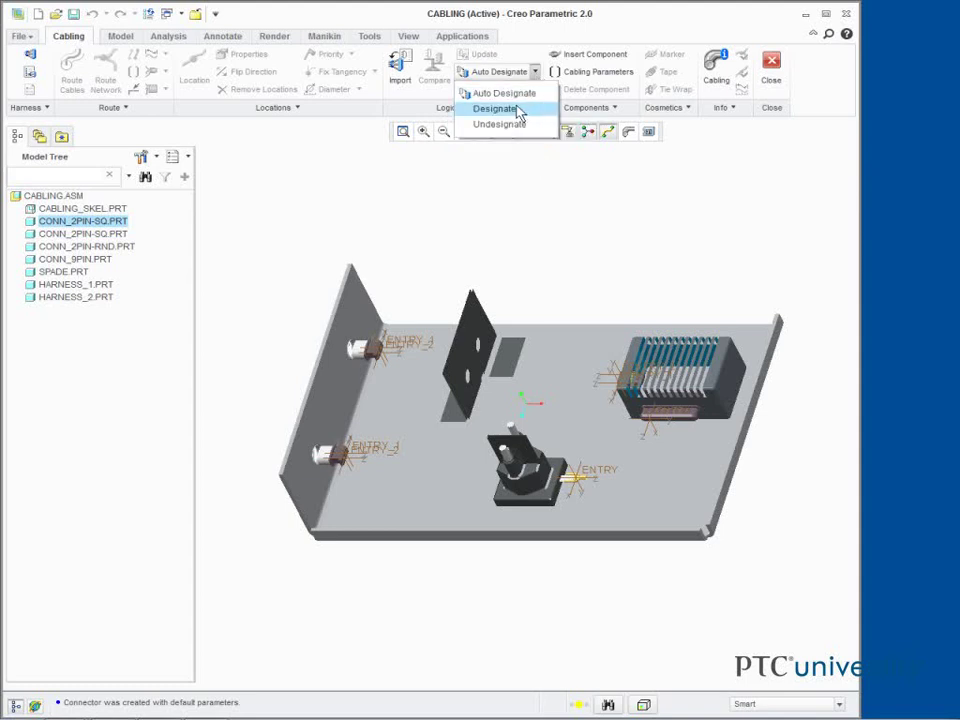
left_click(490, 103)
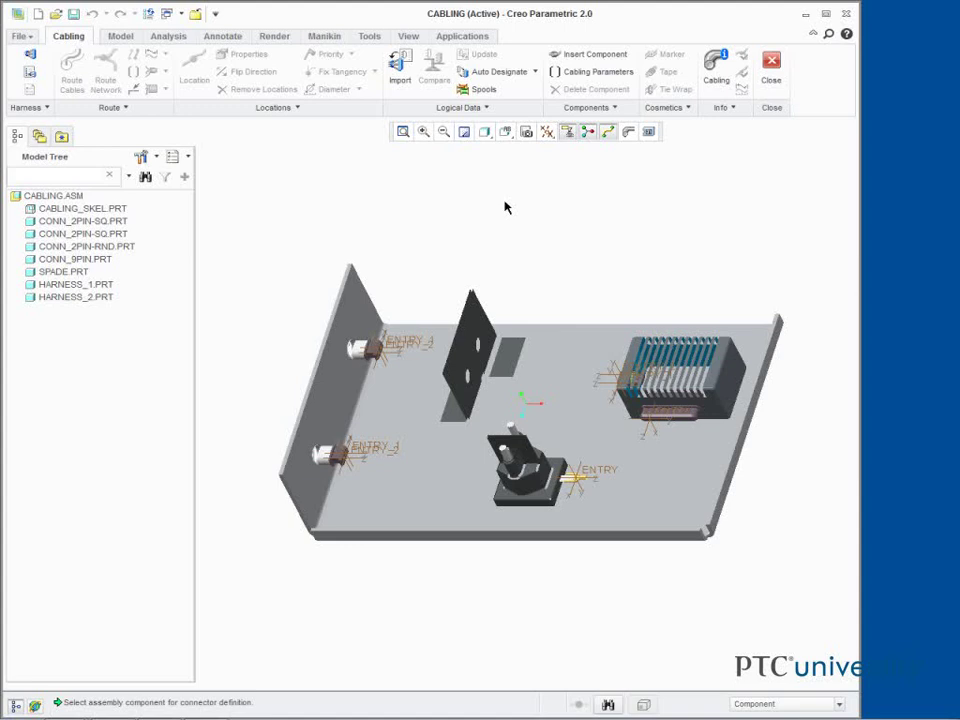
Designate the lower-left 2-pin connector as CONN_2PIN-SQ_1, with no parameter file.
left_click(330, 455)
key("Return")
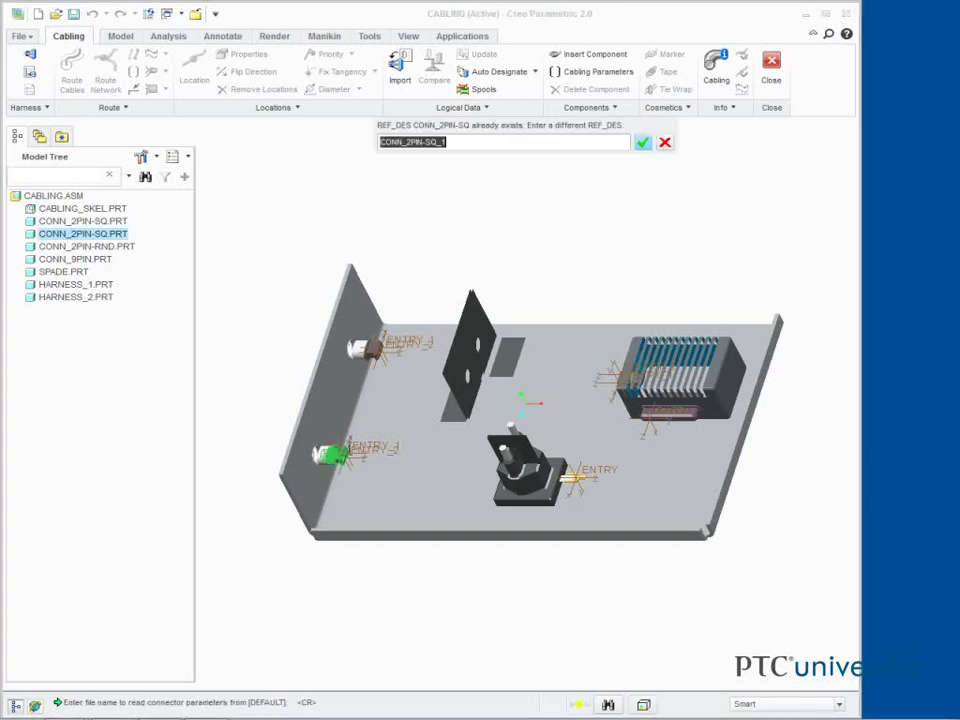
key("Return")
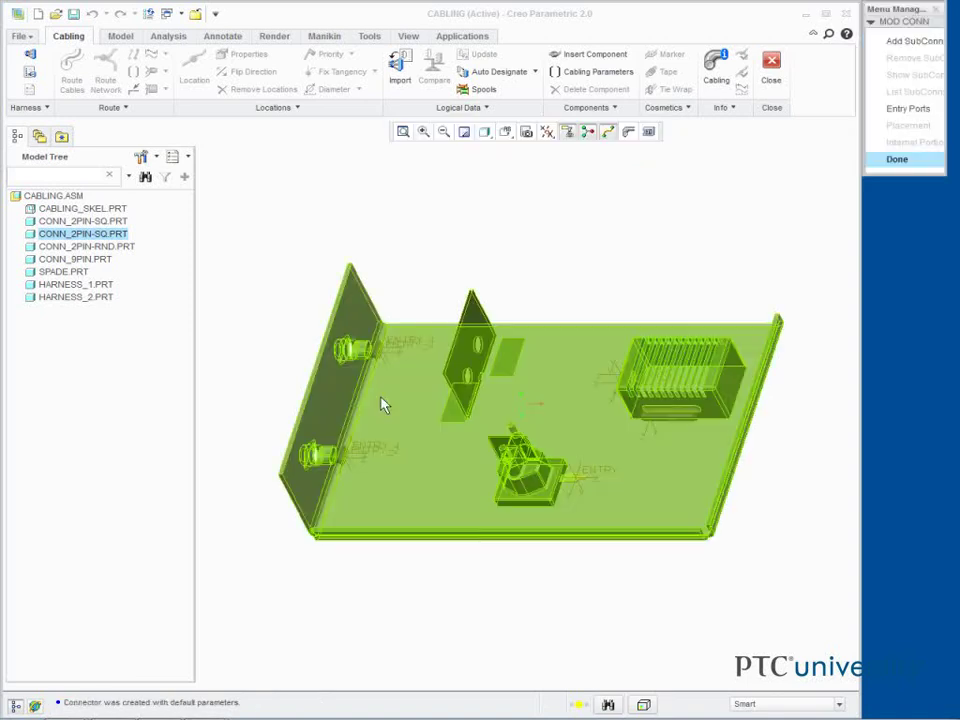
left_click(897, 160)
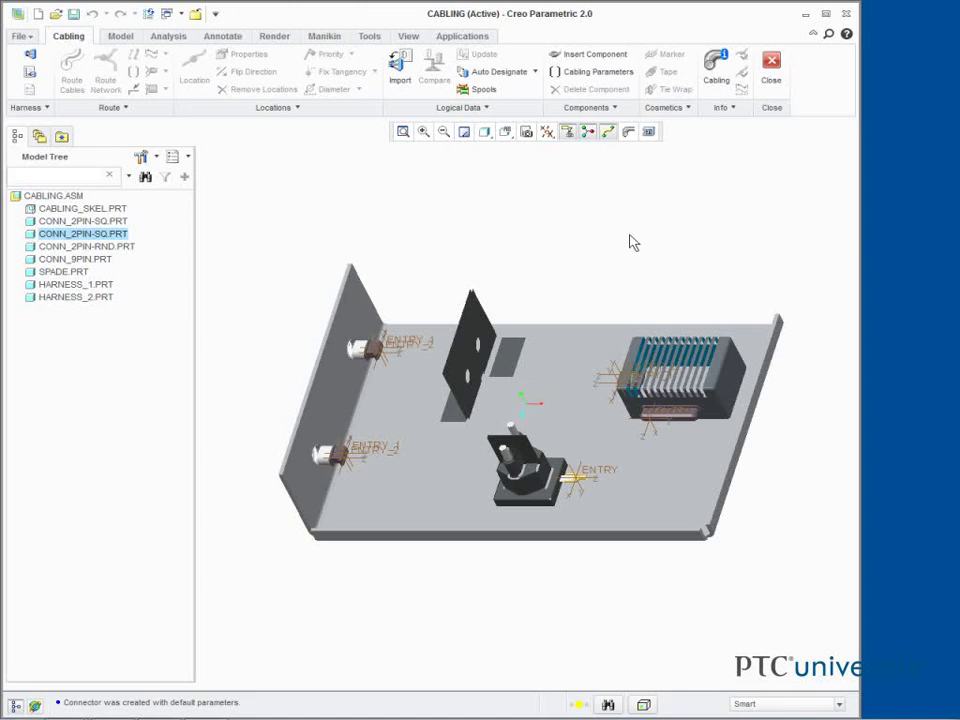
Open cabling parameters for the CONN_9PIN and both CONN_2PIN-SQ connectors.
left_click(592, 78)
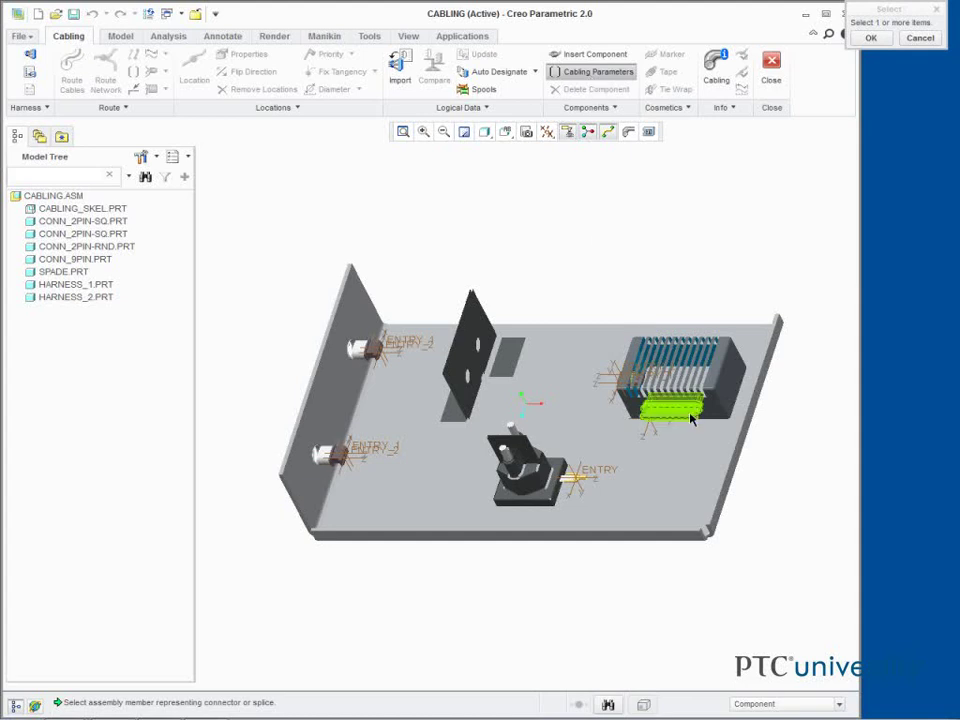
left_click(658, 414)
left_click(363, 348)
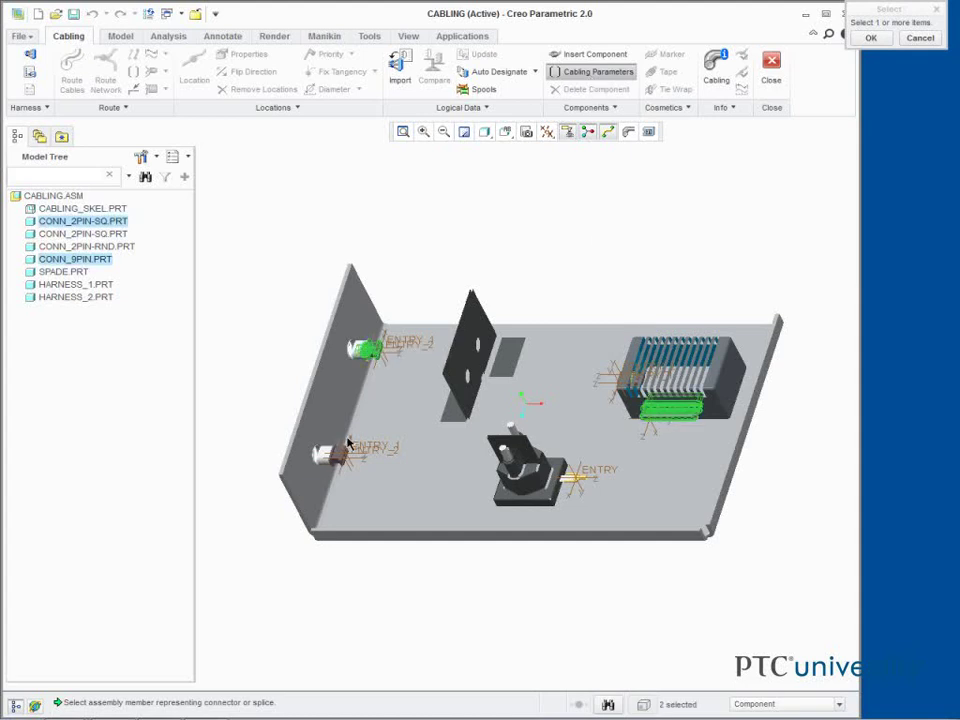
left_click(340, 459)
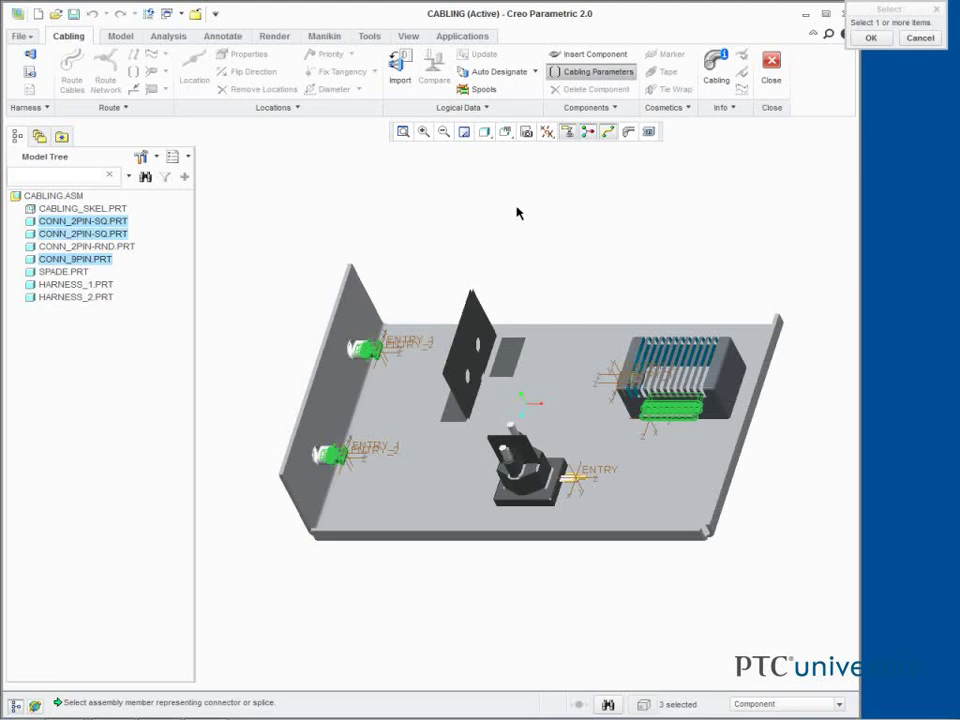
left_click(870, 38)
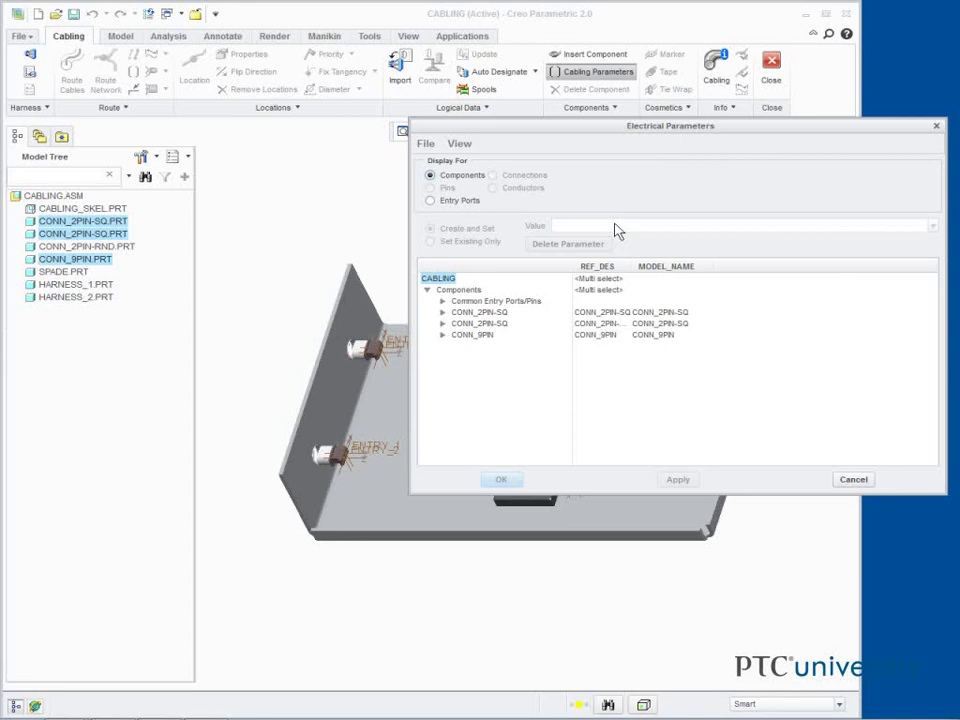
Apply reference designators C-01, C-02 and M-01, then display Entry Ports parameters.
left_click(600, 312)
type("C-")
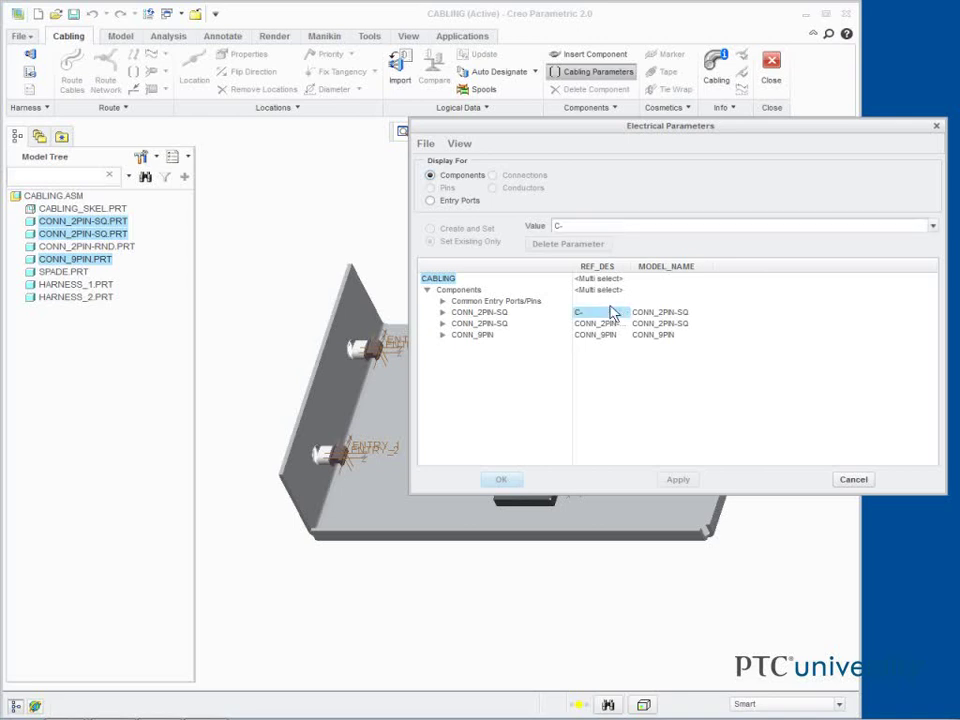
type("01")
left_click(600, 323)
type("C-02")
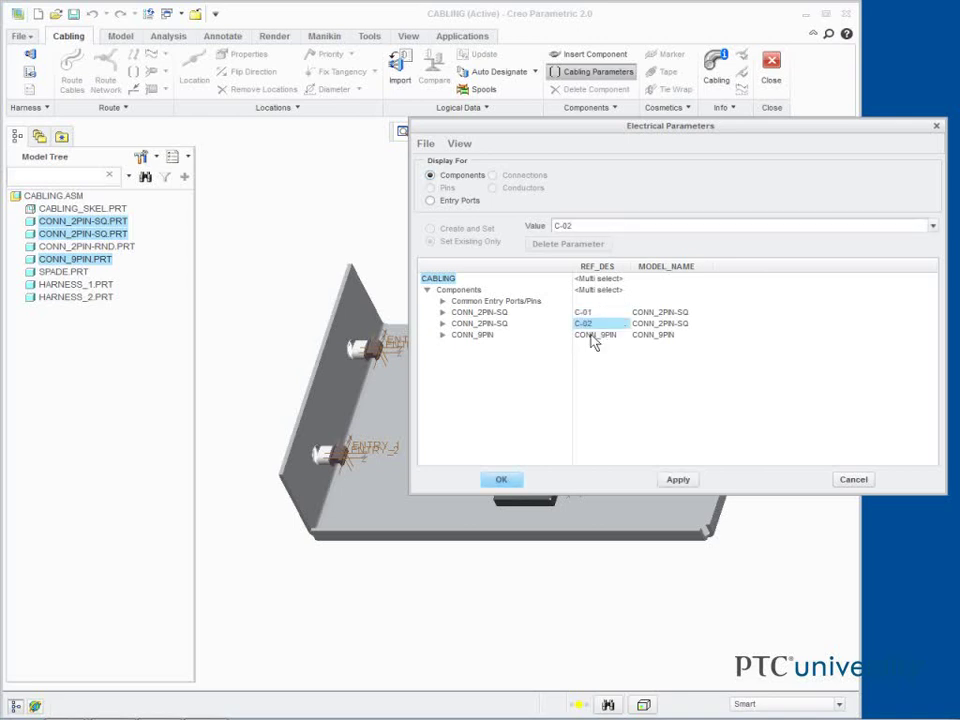
left_click(594, 336)
type("M-01")
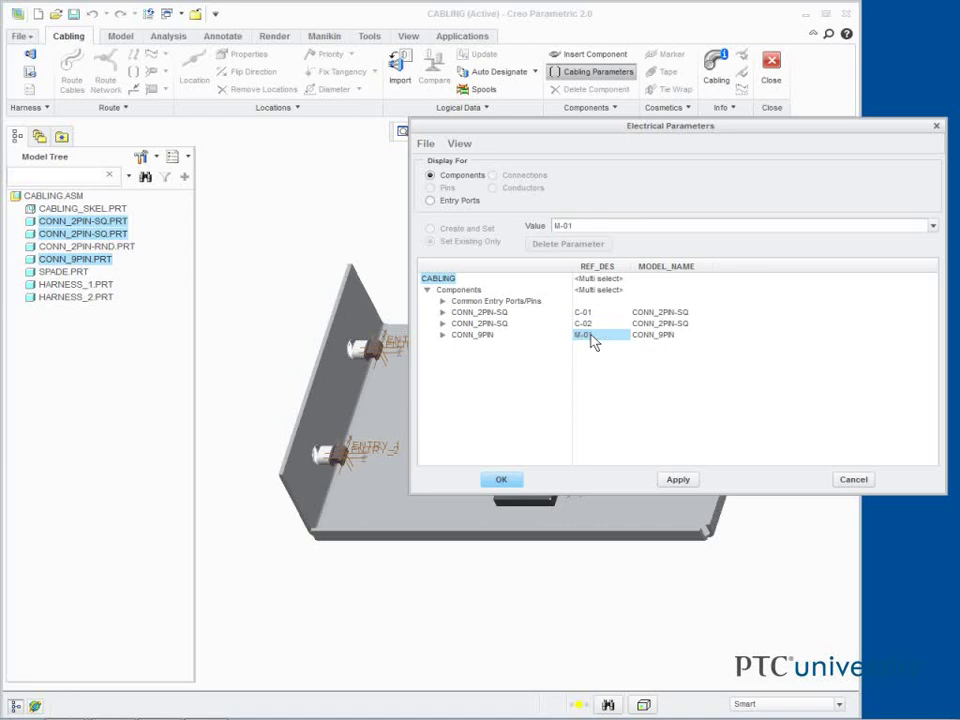
left_click(677, 481)
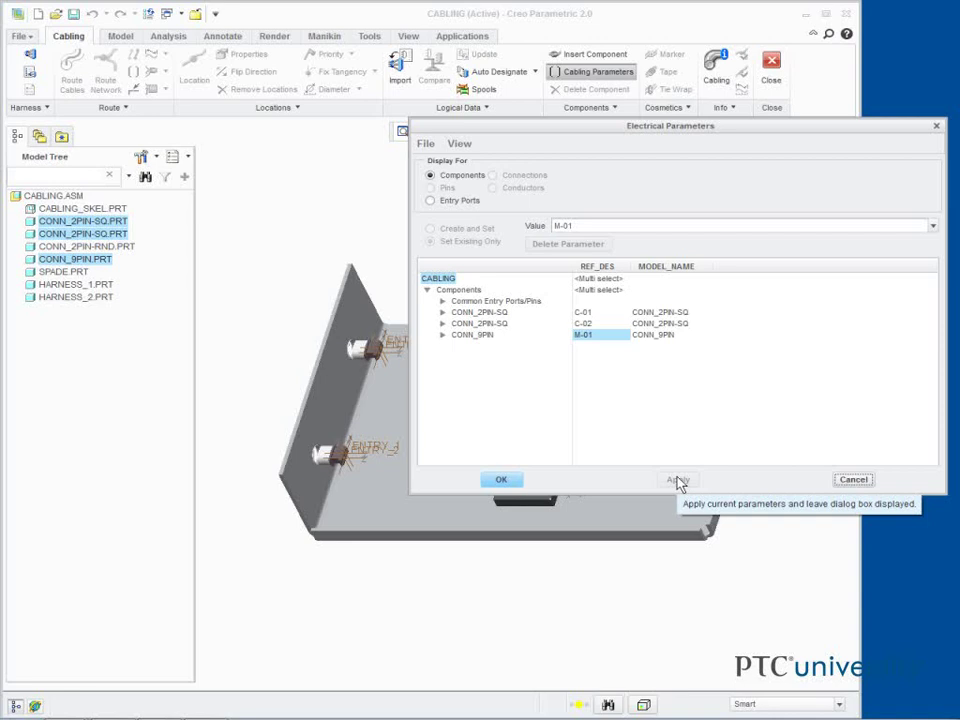
left_click(432, 202)
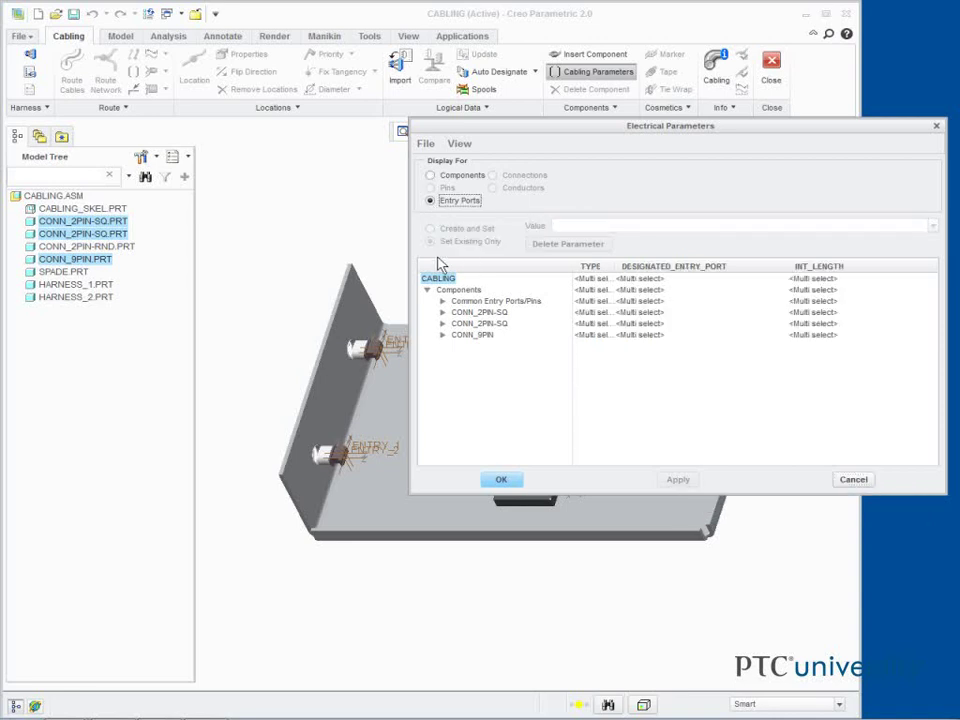
Review both CONN_2PIN-SQ entry ports, with ENTRY_1 and ENTRY_2 TRUE, and close Electrical Parameters.
left_click(443, 312)
left_click(443, 334)
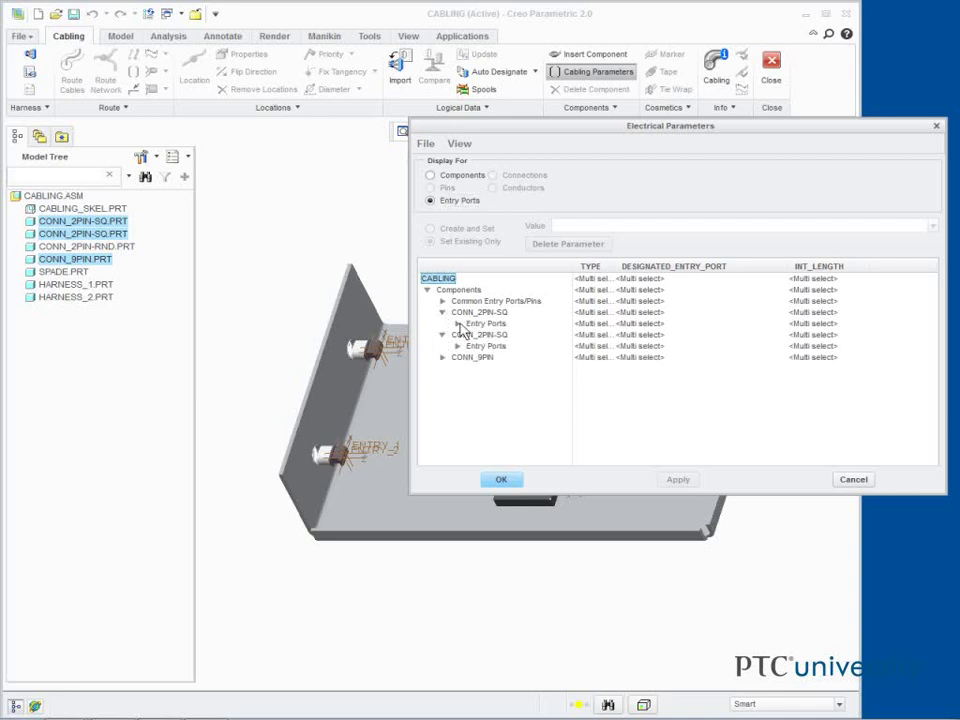
left_click(458, 323)
left_click(458, 391)
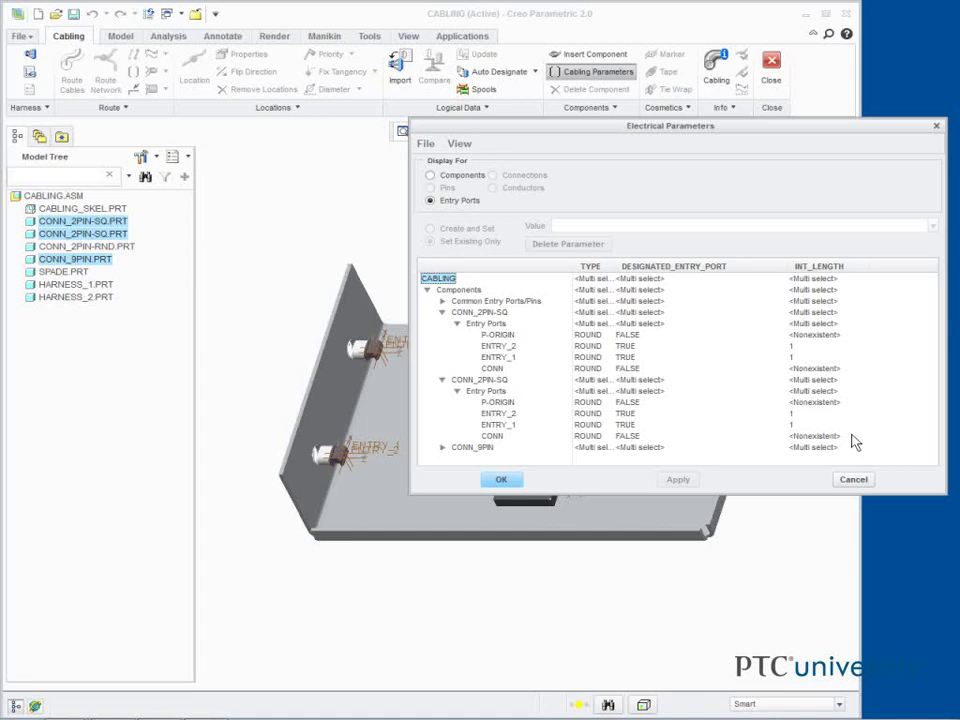
left_click(501, 479)
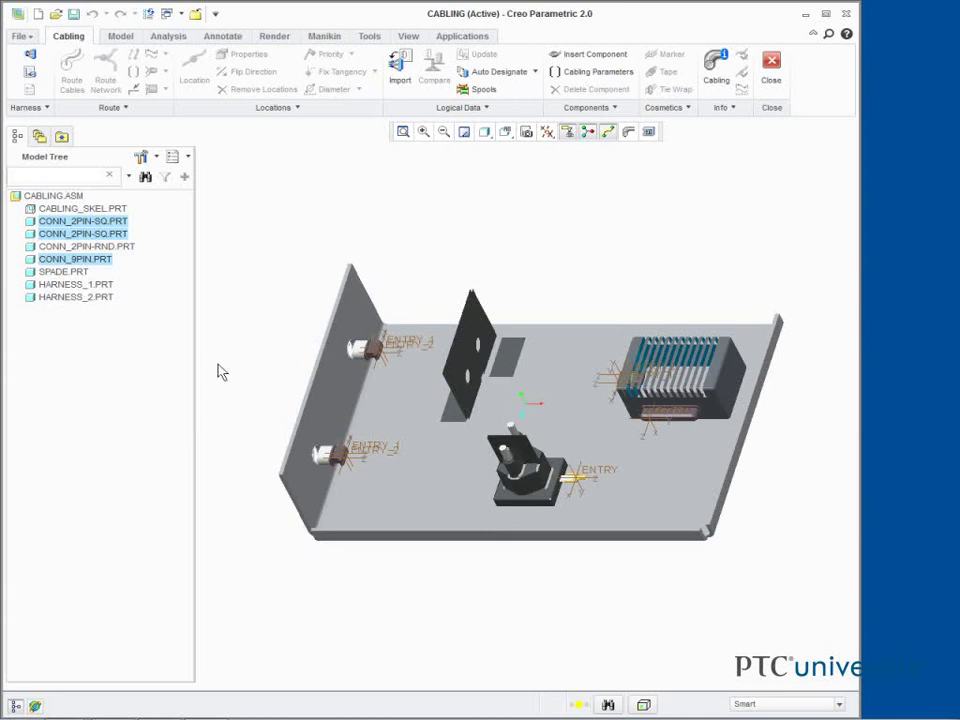
Hide coordinate systems and show connector reference designators like C-01 and C-02 on the model.
left_click(547, 131)
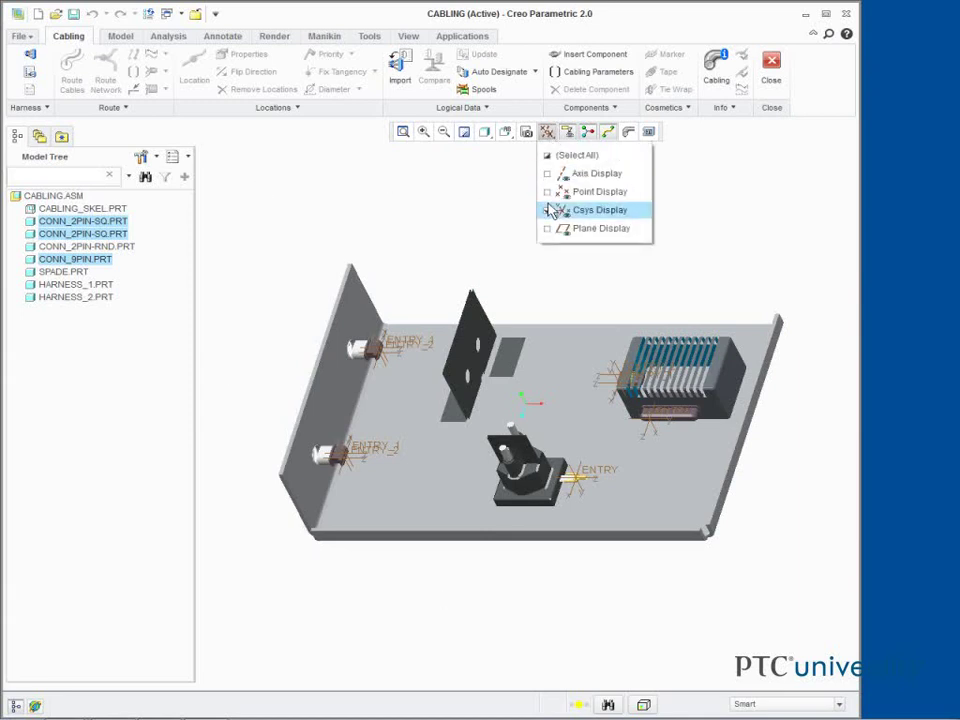
left_click(553, 209)
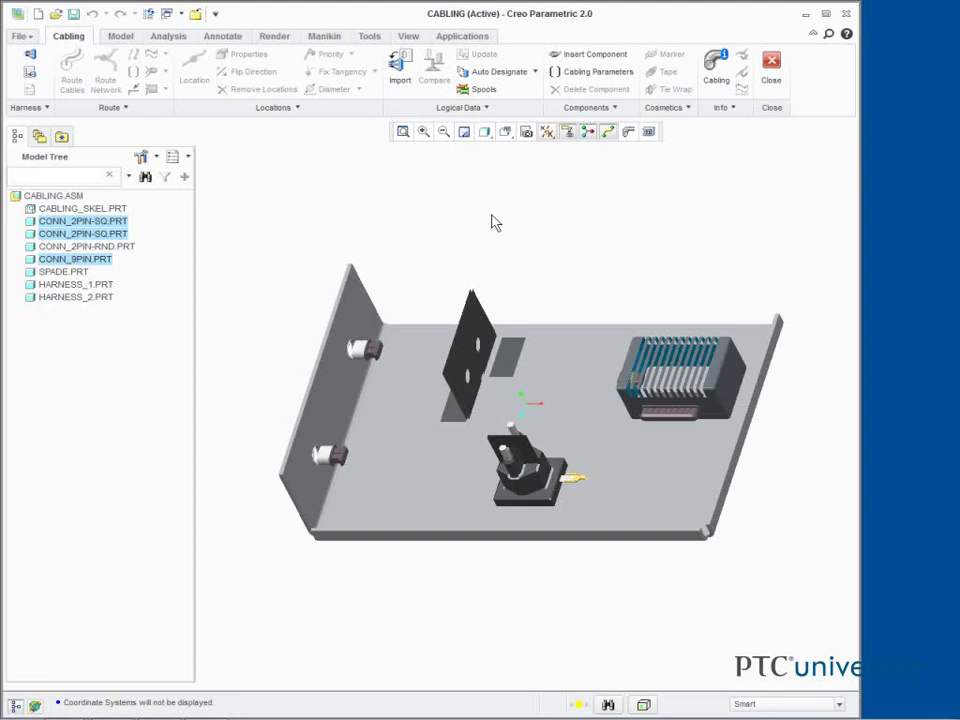
left_click(648, 132)
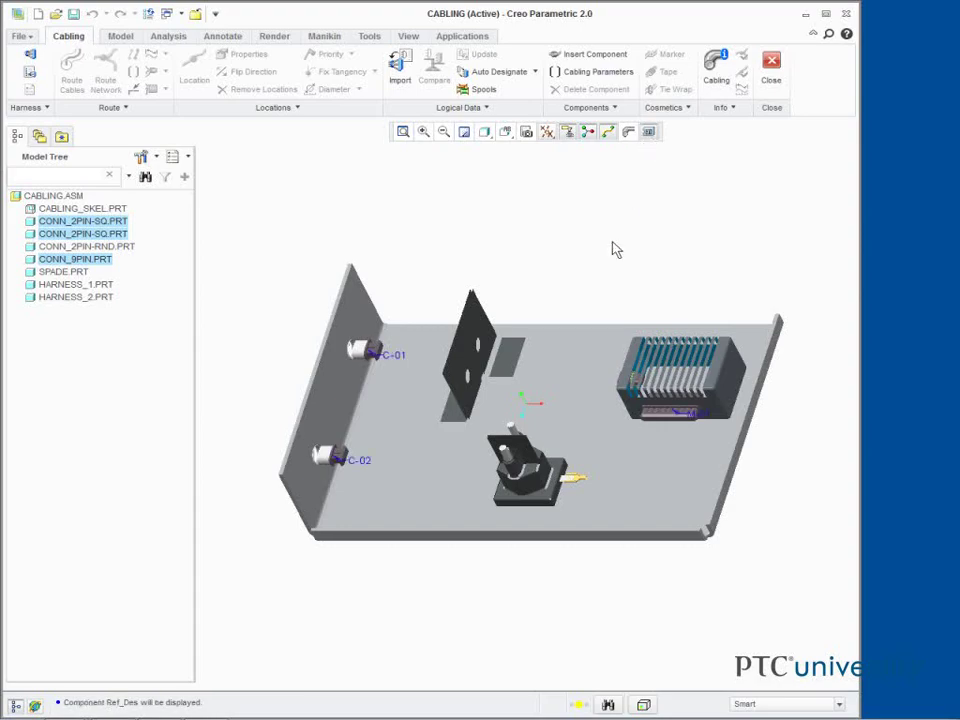